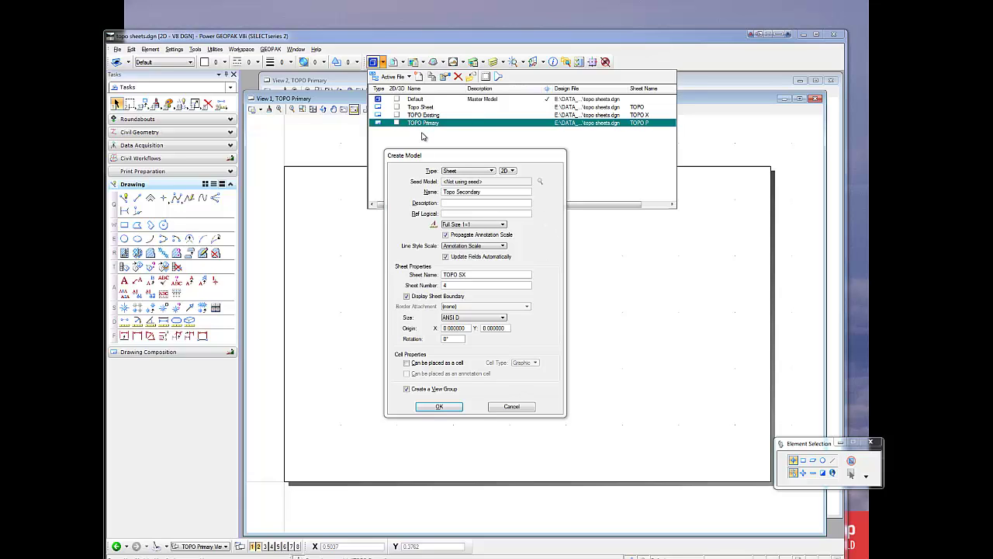
- Set the Topo Secondary sheet number to 4 and create the sheet model
double_click(458, 288)
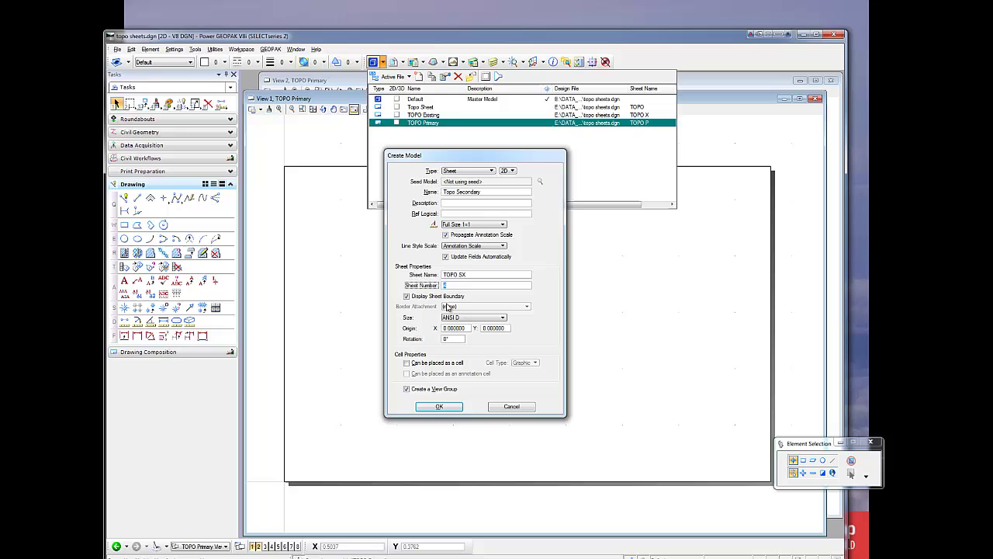
left_click(439, 407)
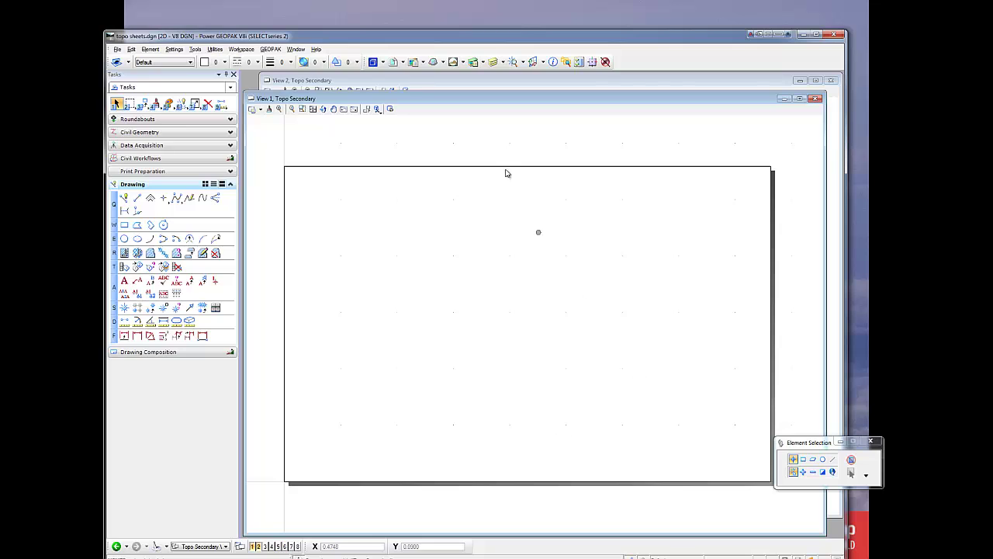
- Start Place Text on the Topo Secondary sheet and move the text settings aside
left_click(373, 62)
left_click(126, 281)
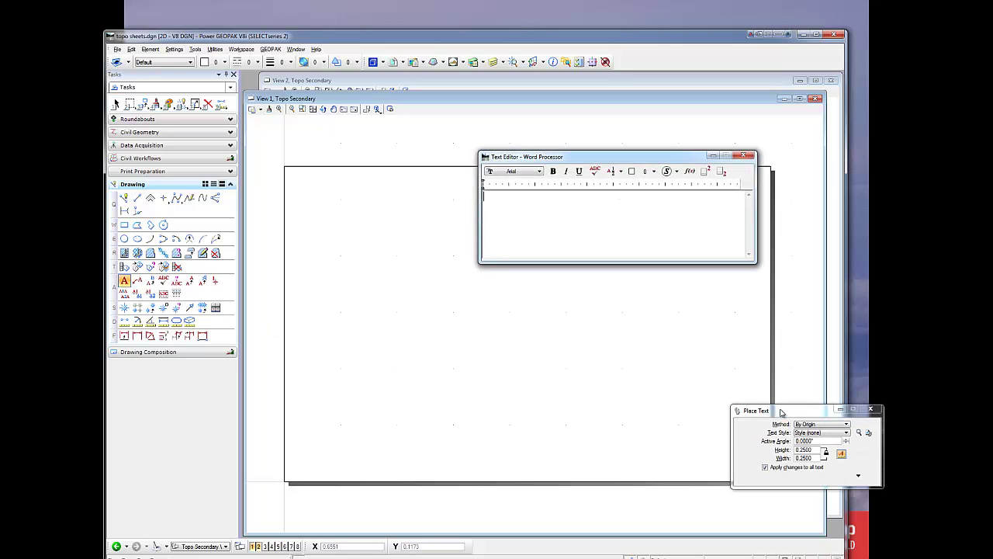
left_click_drag(781, 412, 845, 428)
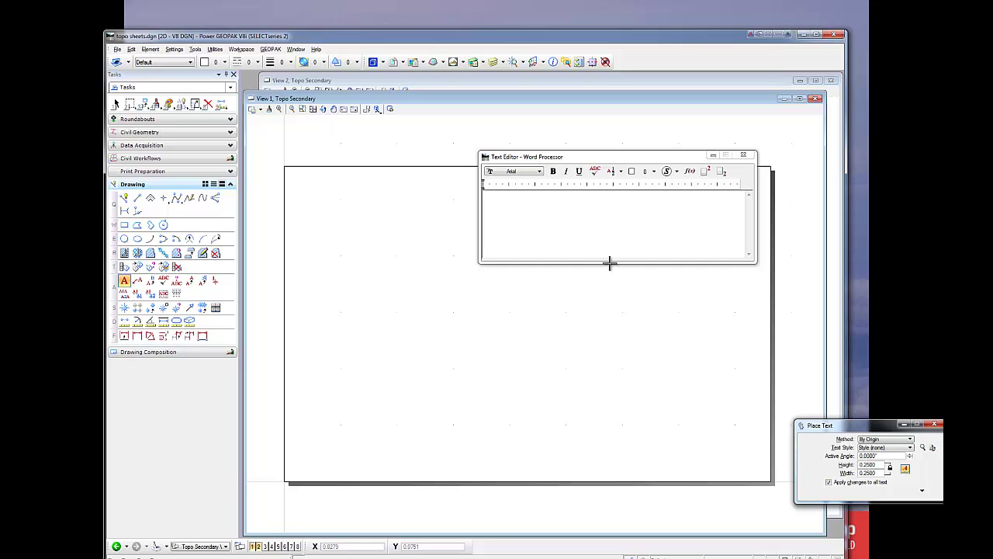
- Insert a Model Properties > Sheet > Sheet Number field reading 4 into the text
right_click(574, 187)
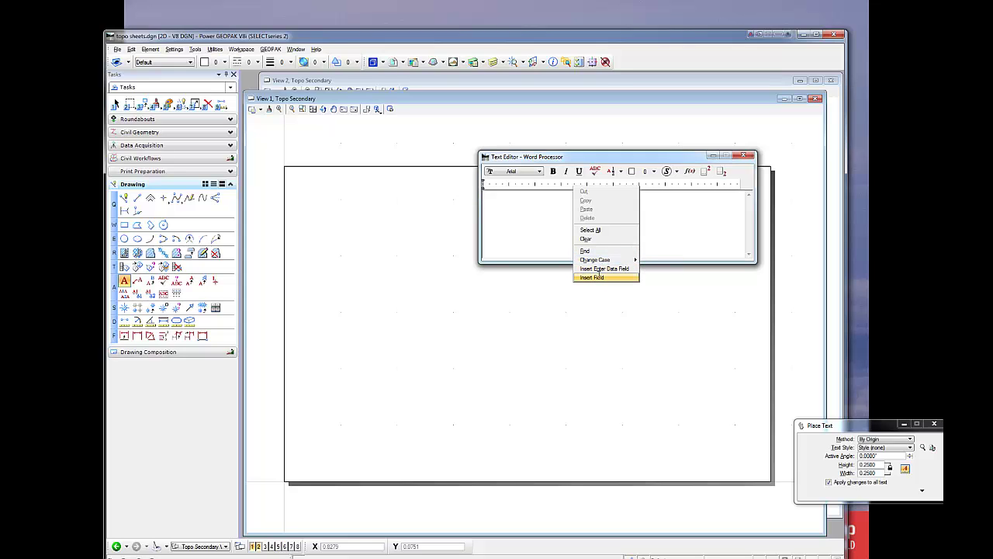
left_click(594, 276)
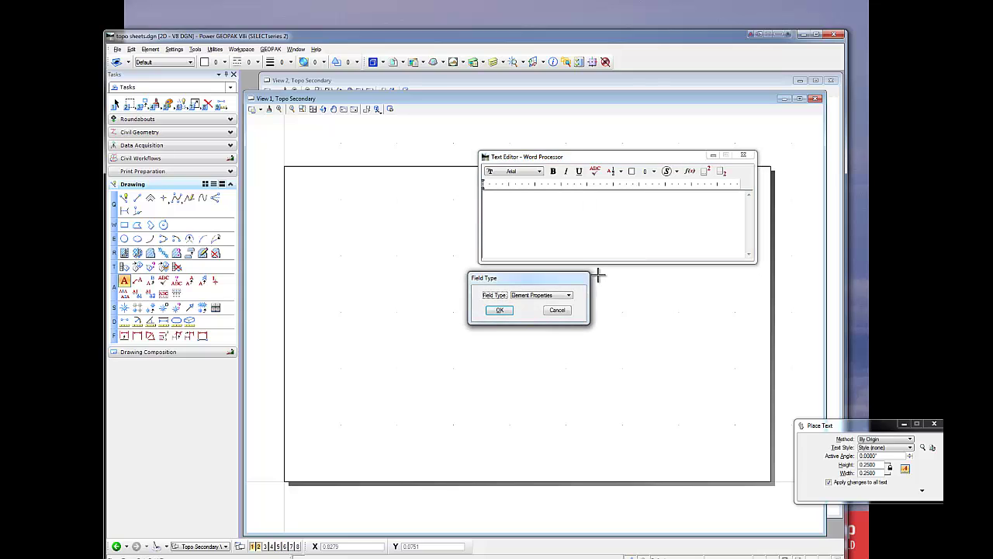
left_click(569, 296)
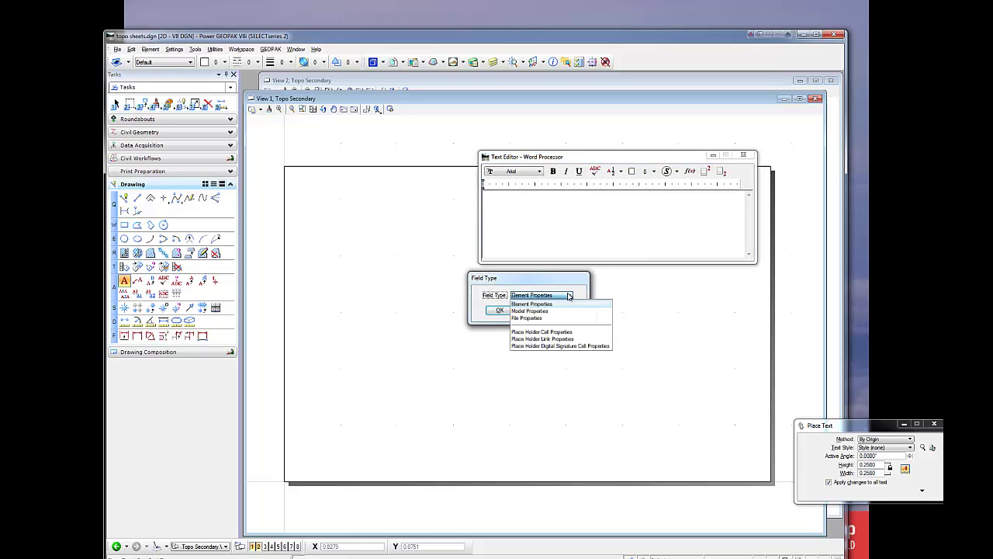
left_click(527, 311)
left_click(500, 310)
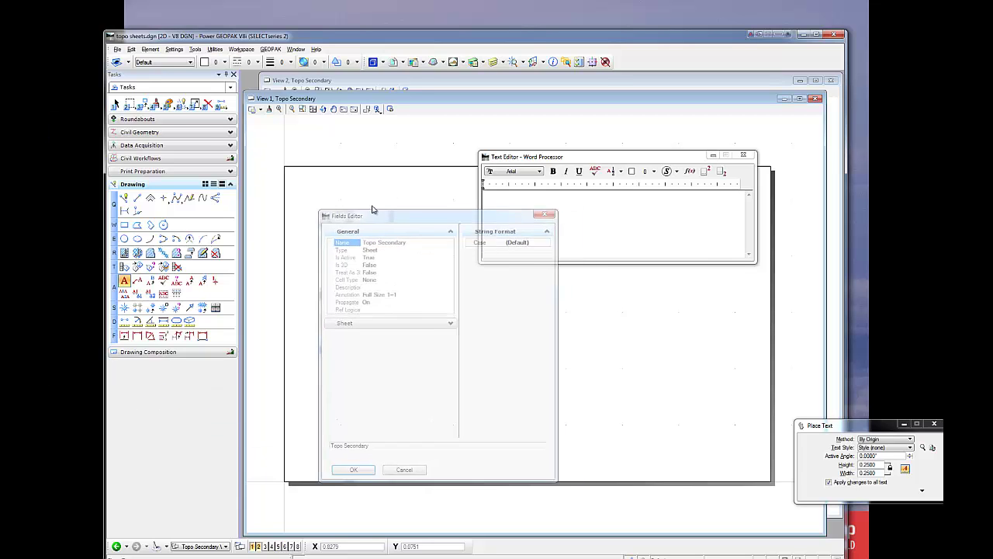
left_click_drag(372, 211, 253, 191)
left_click(299, 300)
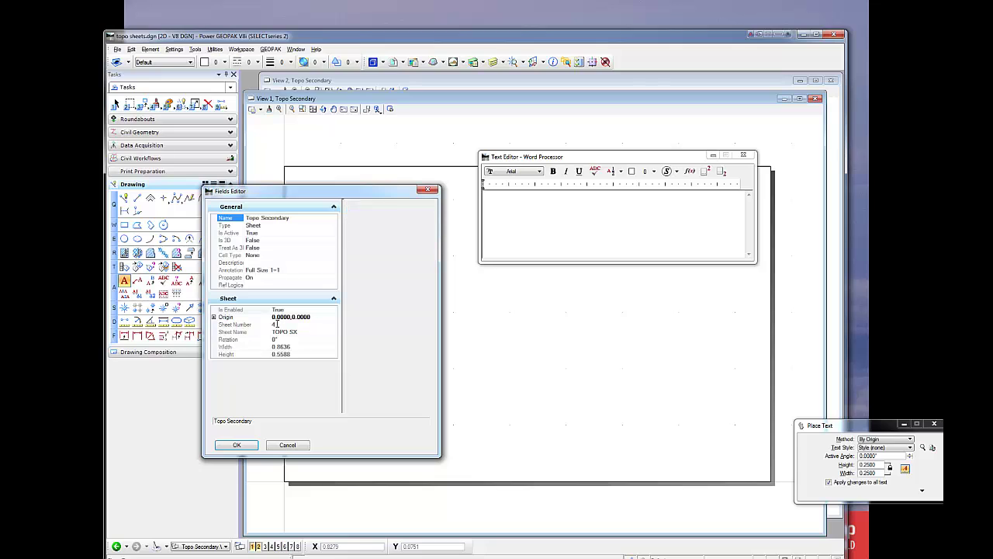
left_click(264, 324)
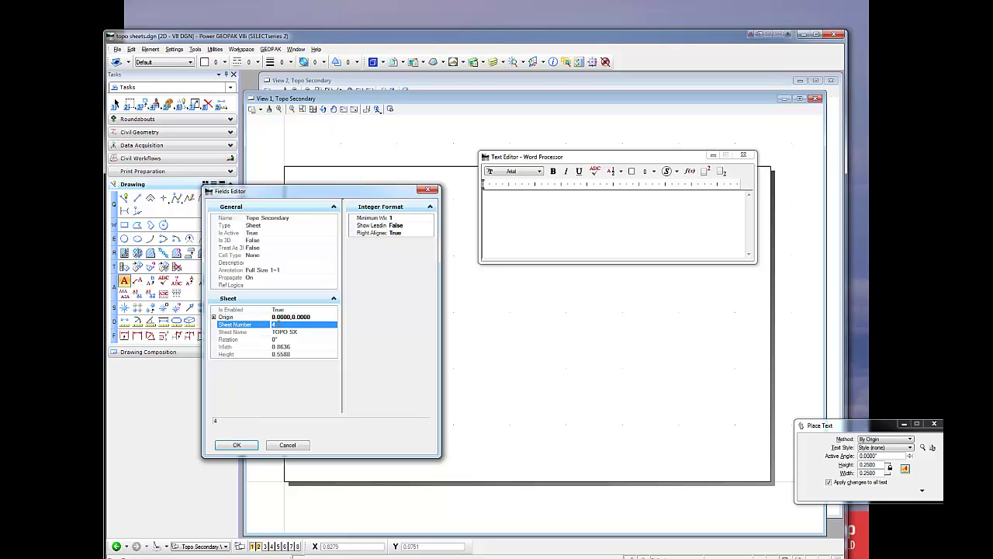
left_click(241, 445)
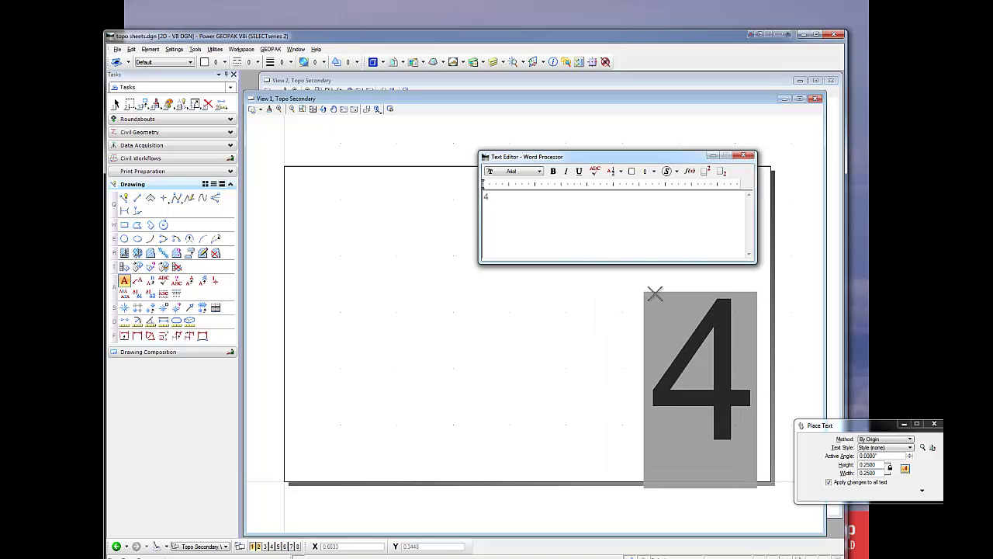
- Place the 4 at the sheet's right edge, then insert a Model Properties Sheet Name field (TOPO SX)
left_click(656, 288)
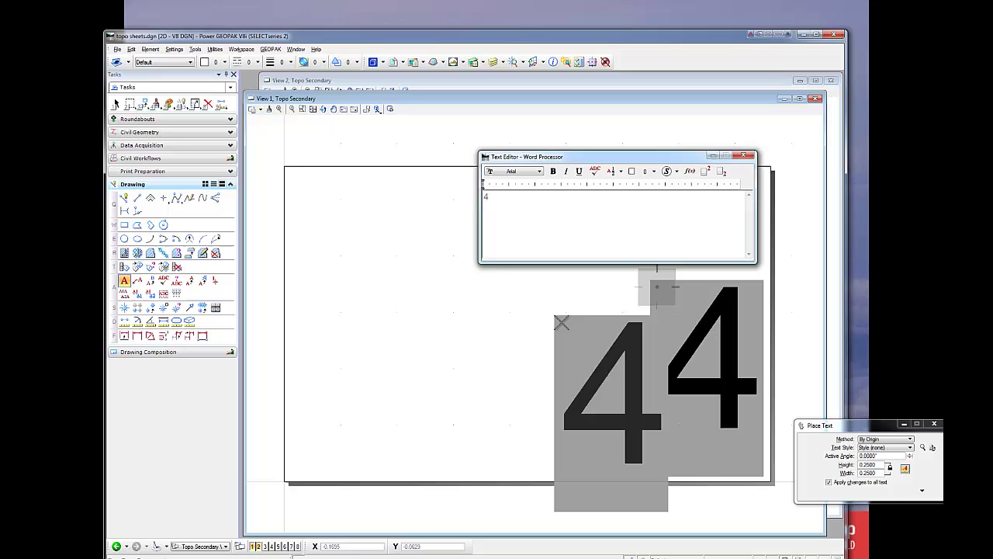
right_click(502, 179)
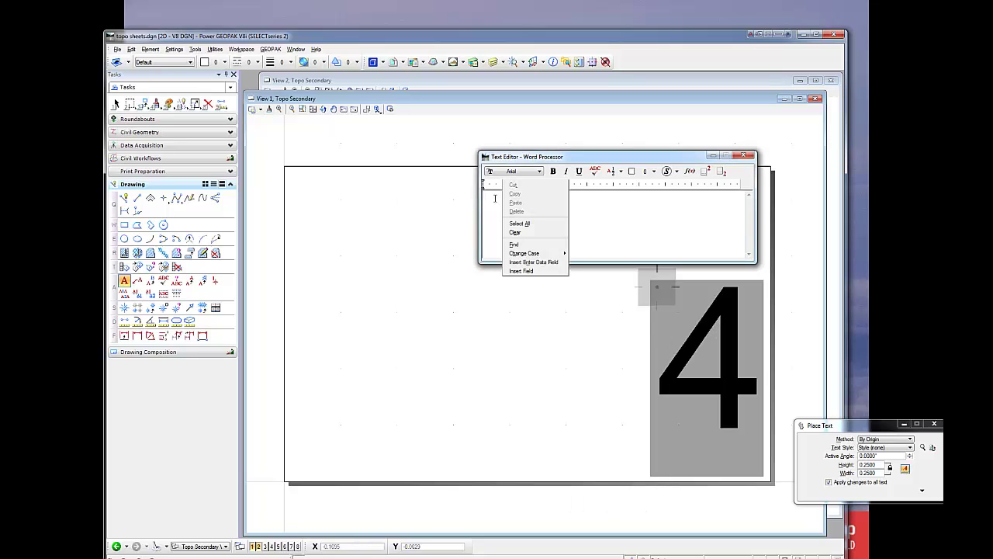
left_click(534, 261)
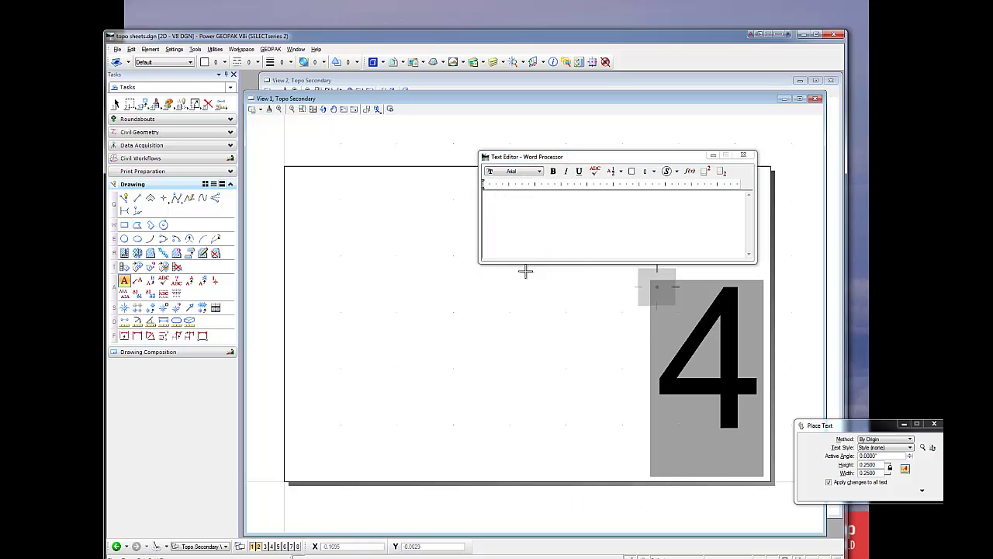
left_click(529, 299)
left_click(536, 313)
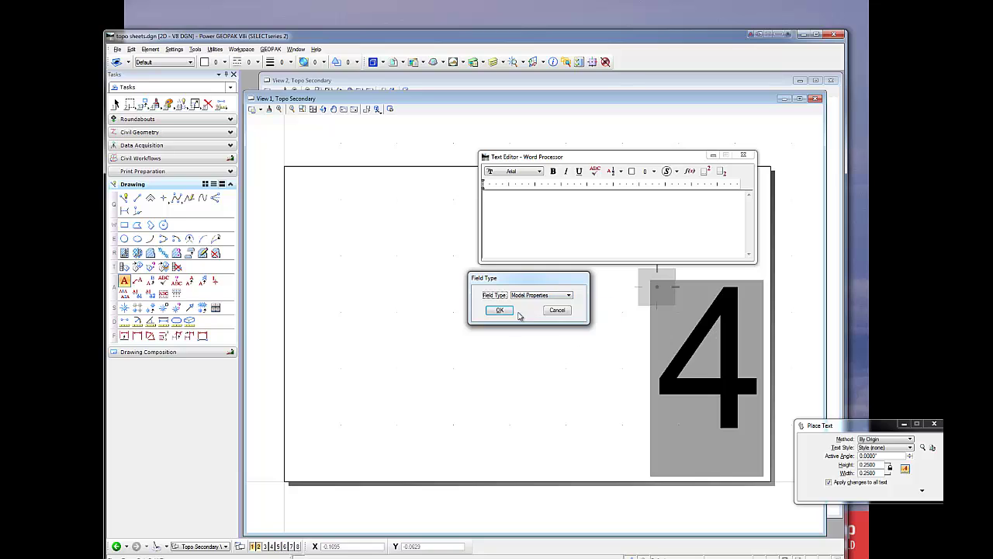
left_click(499, 310)
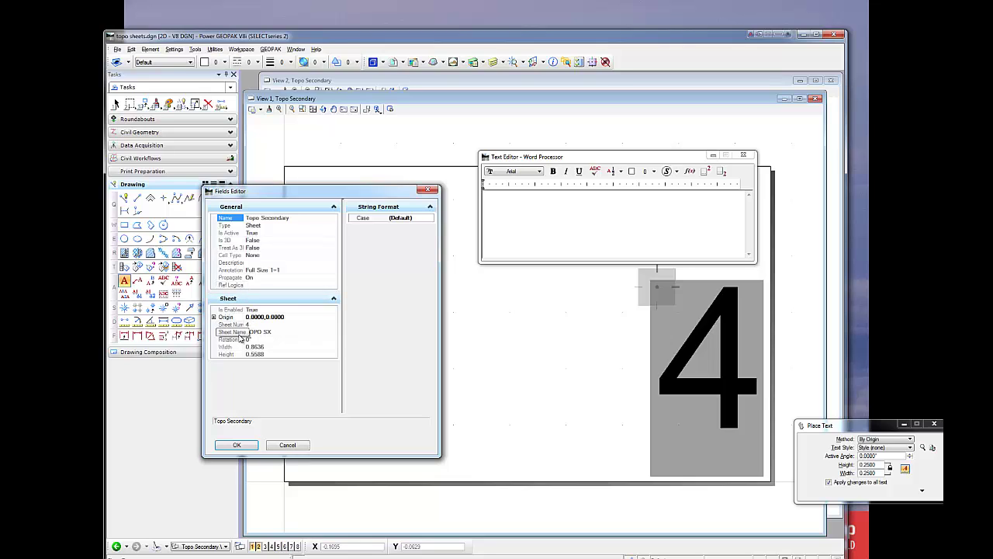
left_click(278, 332)
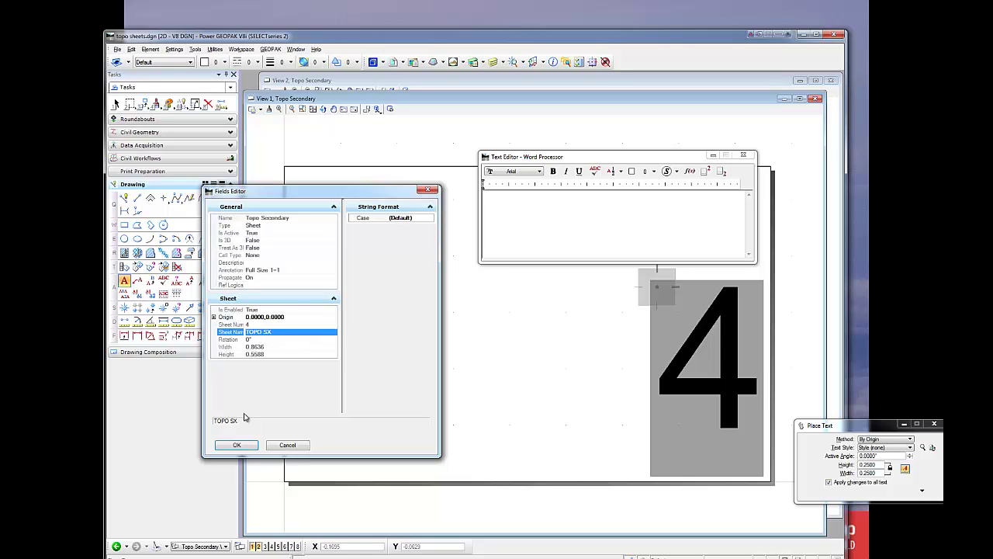
left_click(237, 445)
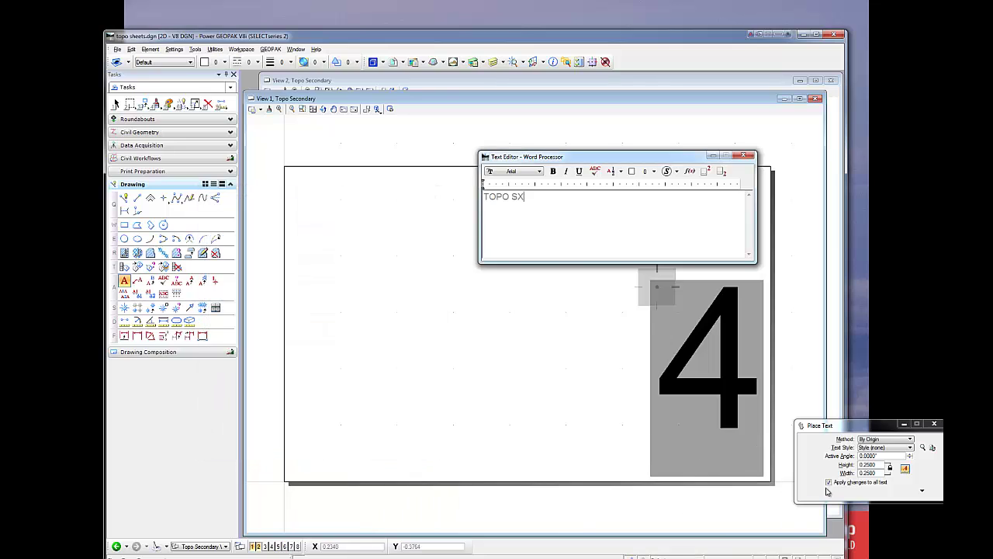
- Set the text height to 0.05 and place TOPO SX just left of the 4
left_click(873, 470)
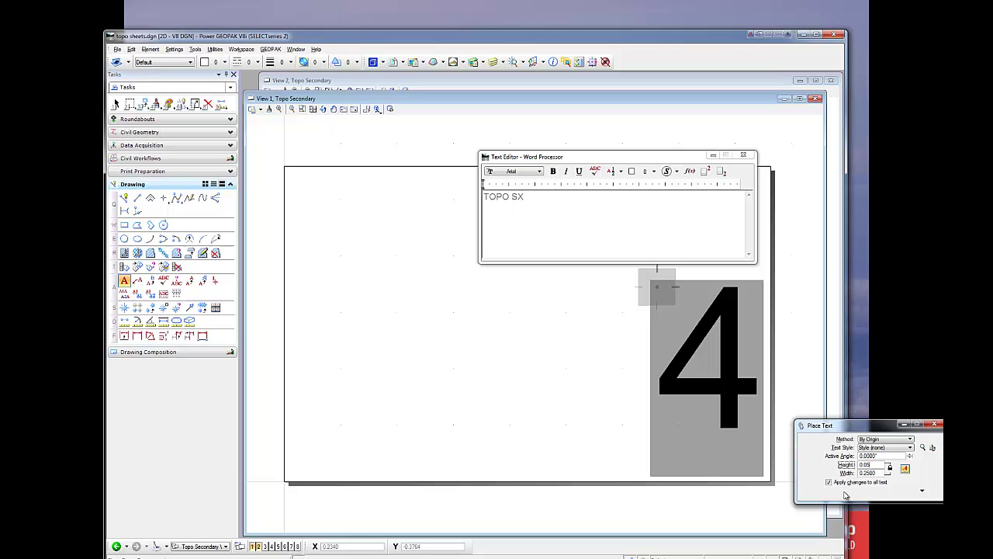
type("0.05")
key("Tab")
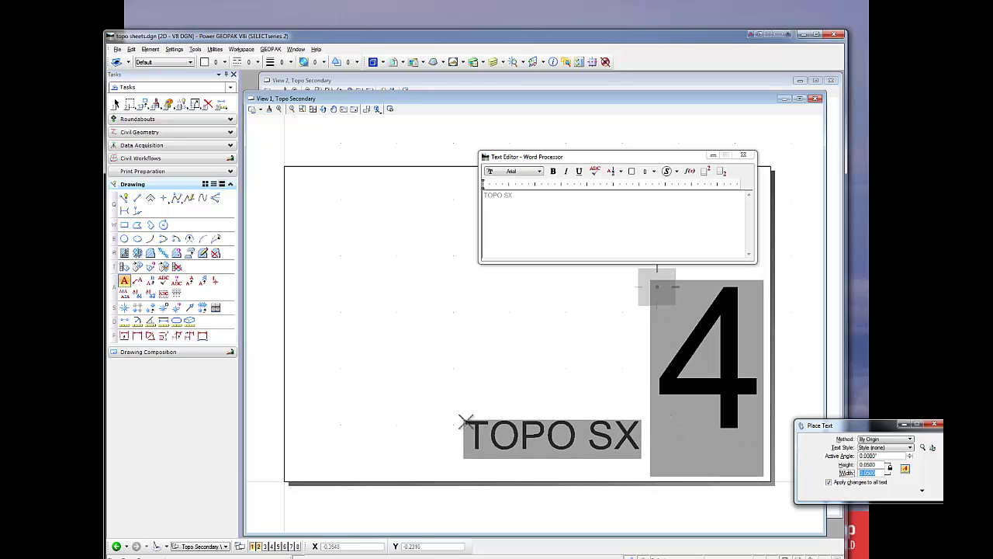
left_click(469, 424)
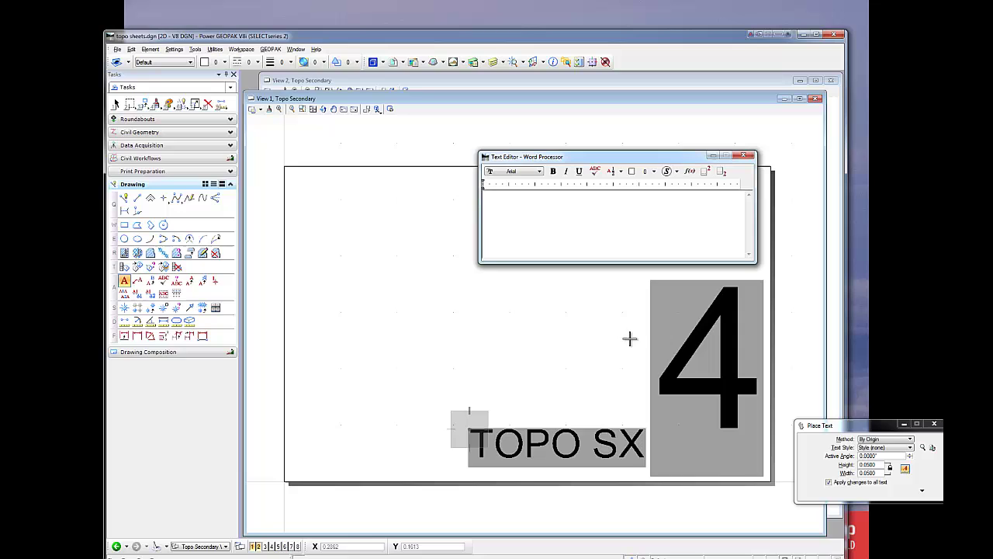
- Select the 4 text, switch to TOPO Primary, and paste TOPO SX and 4 in the lower-right corner
left_click(116, 103)
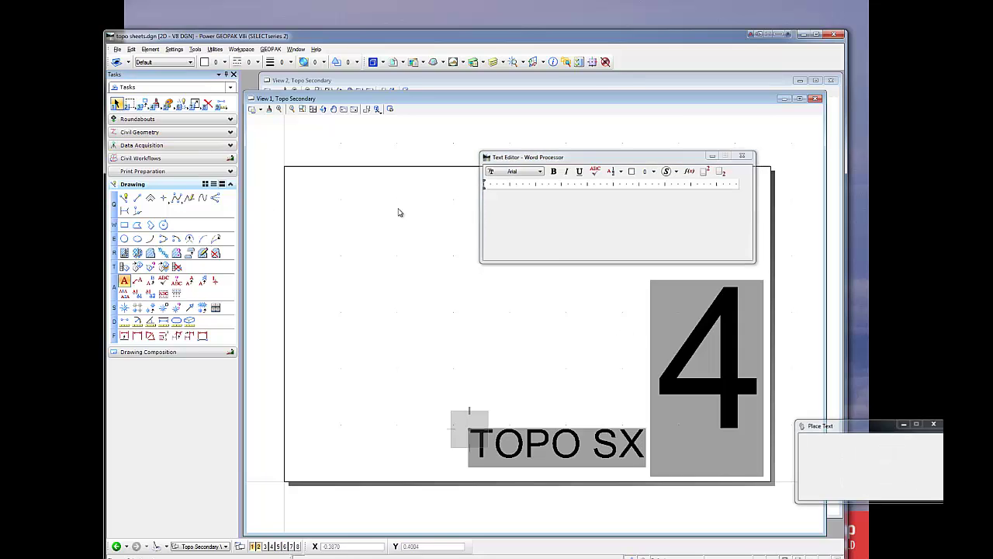
left_click(653, 279)
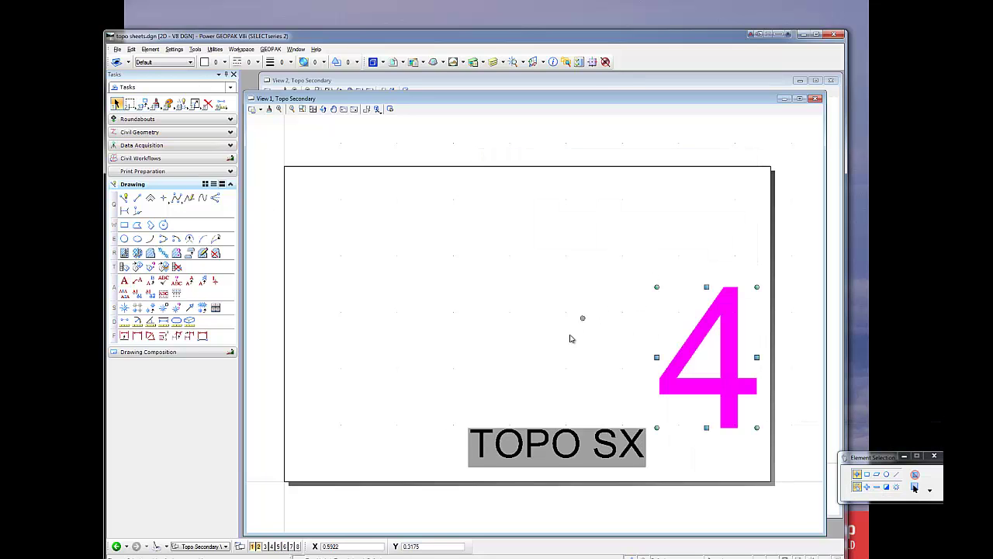
left_click(383, 62)
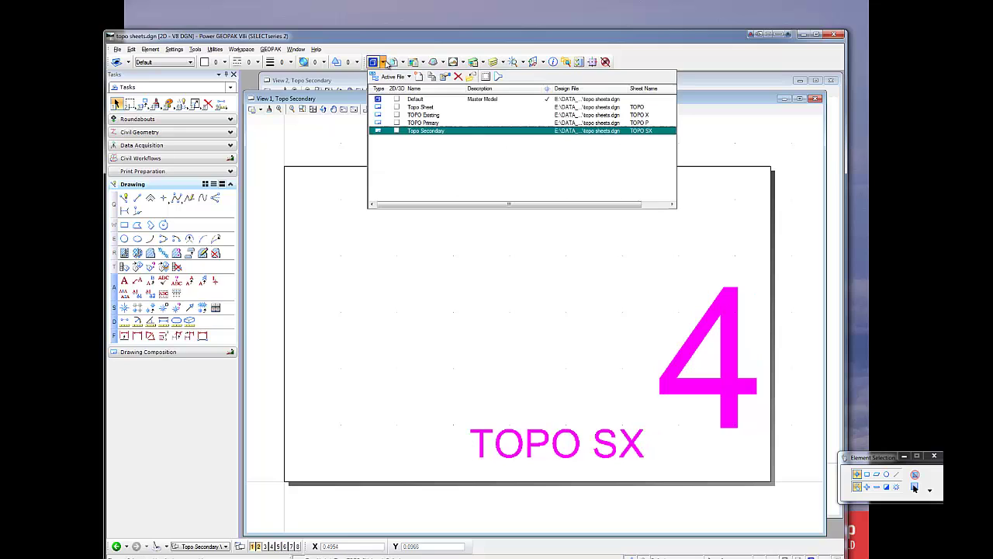
left_click(423, 122)
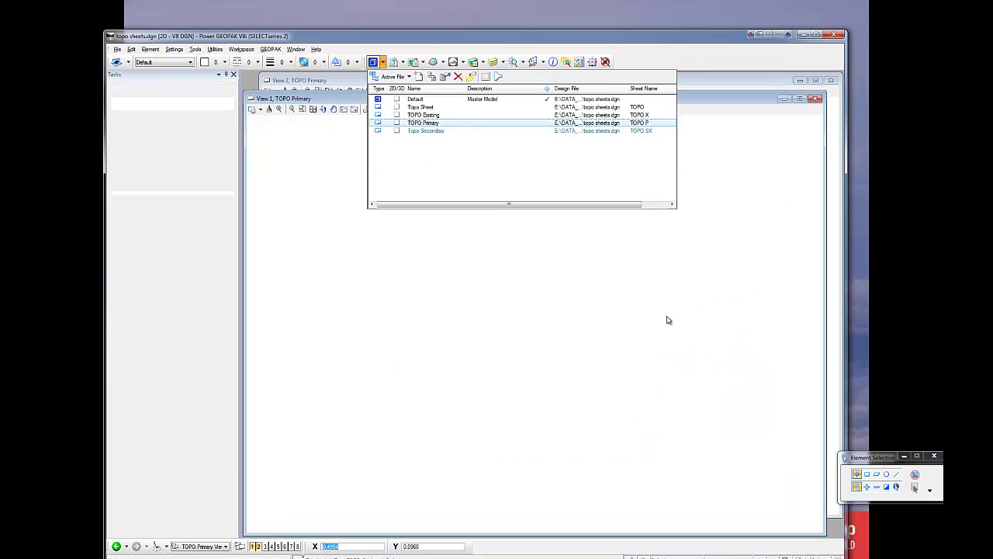
left_click(131, 49)
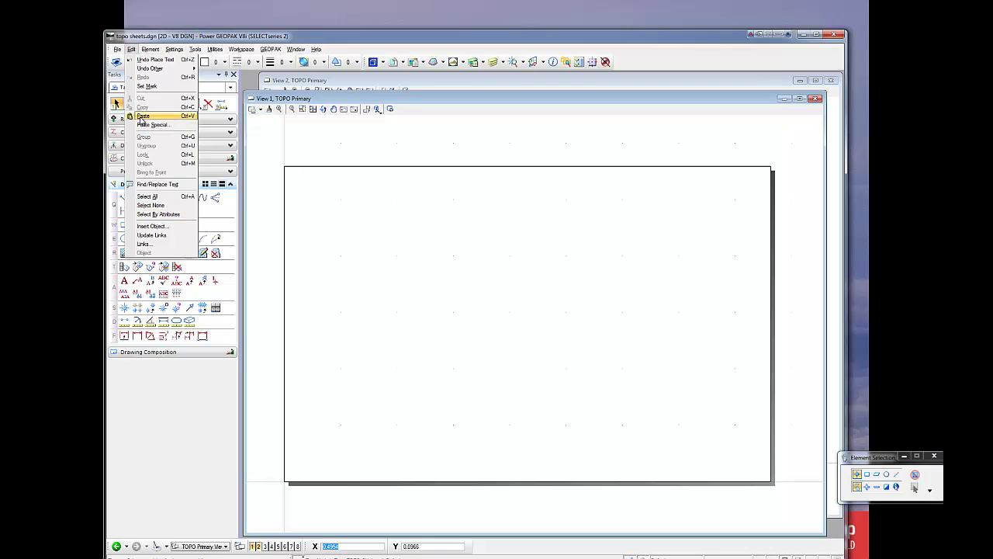
left_click(143, 116)
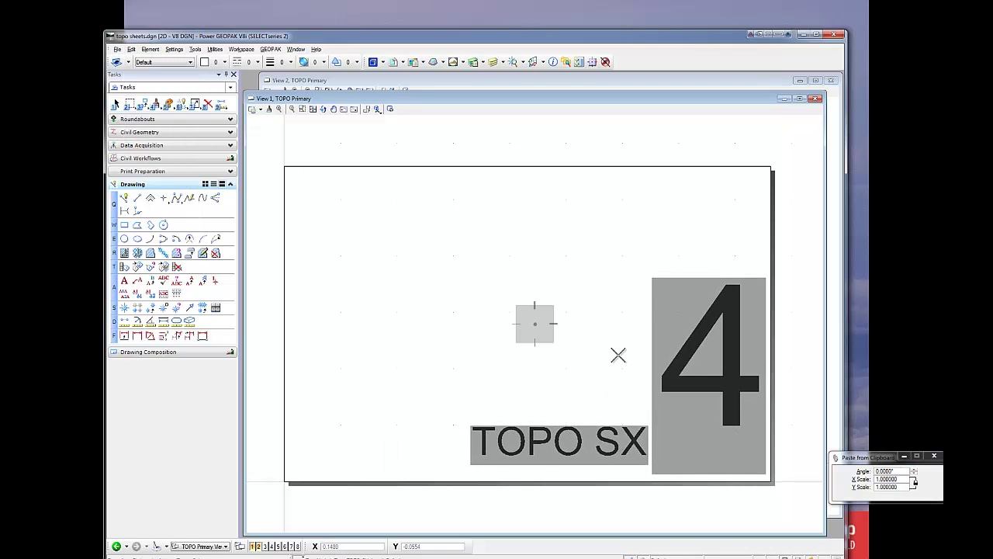
left_click(618, 355)
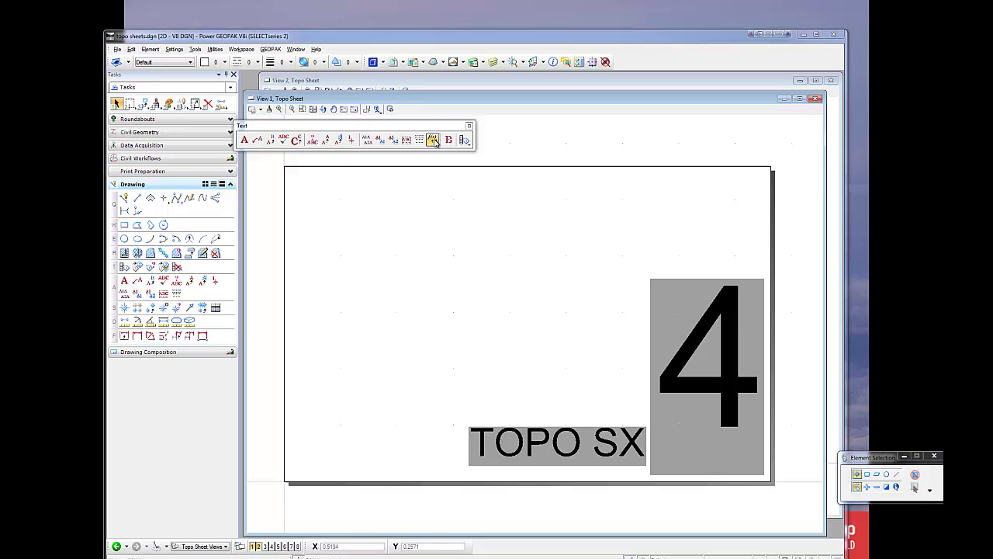
- Update all fields so the text reads TOPO P and 3, and view the whole TOPO Primary sheet
left_click(433, 141)
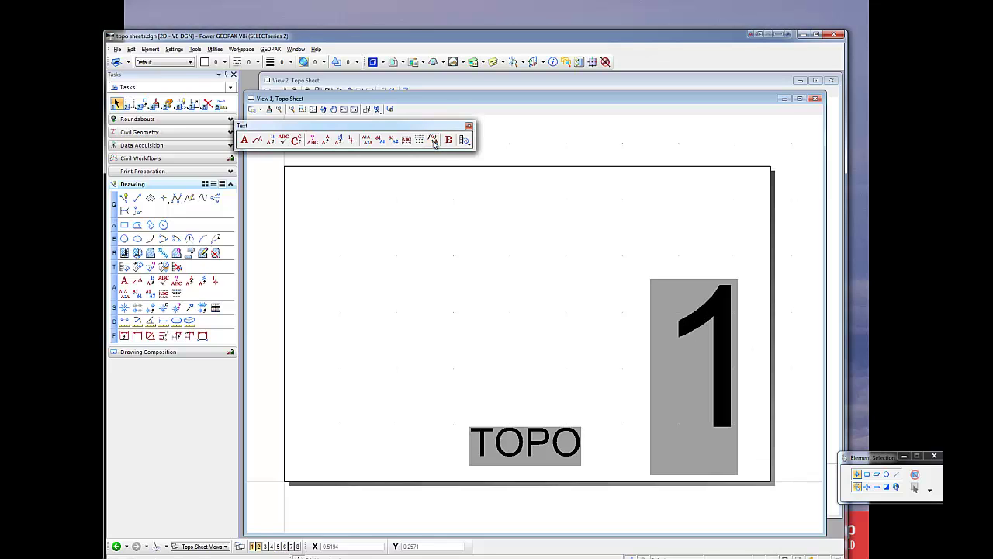
left_click(374, 62)
double_click(423, 115)
double_click(423, 123)
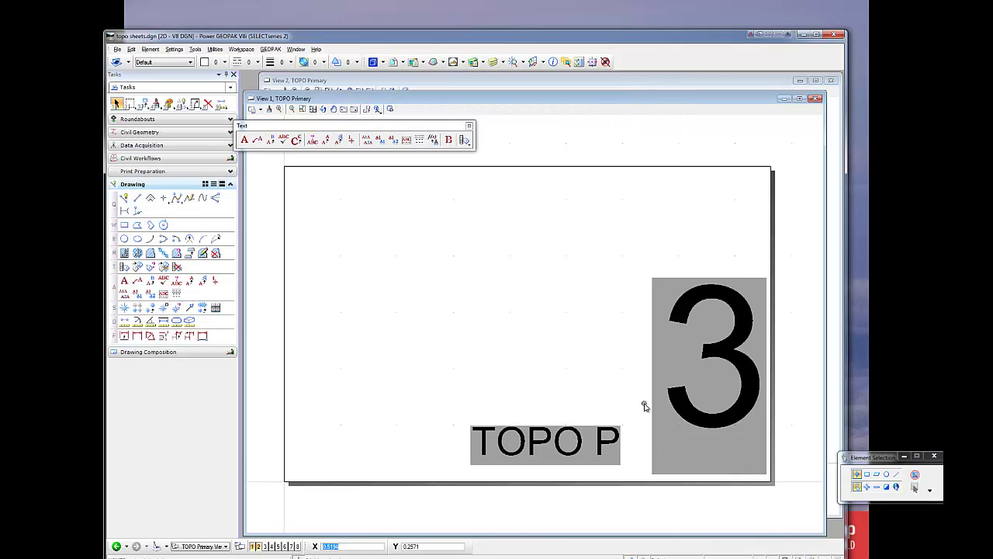
scroll(585, 373, "down", 2)
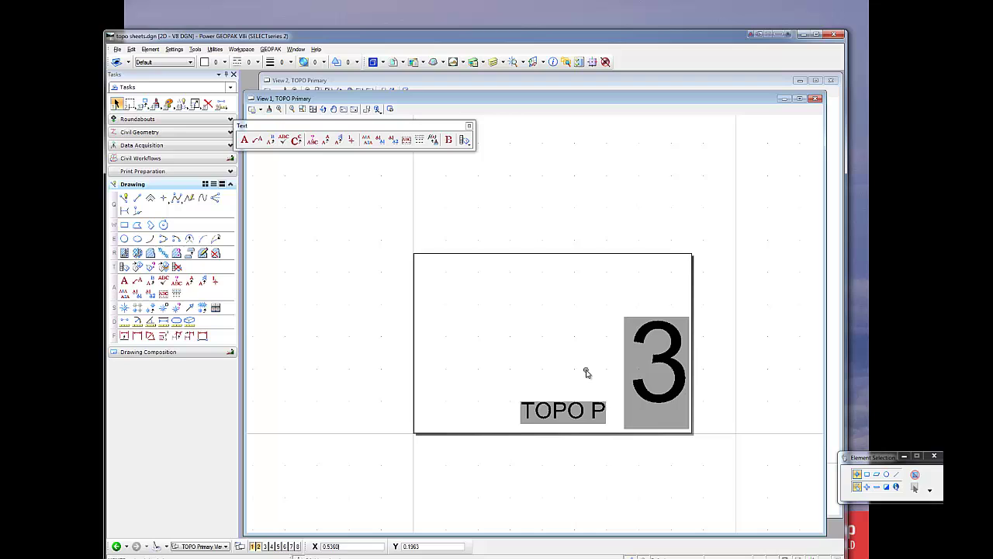
middle_click_drag(587, 373, 612, 335)
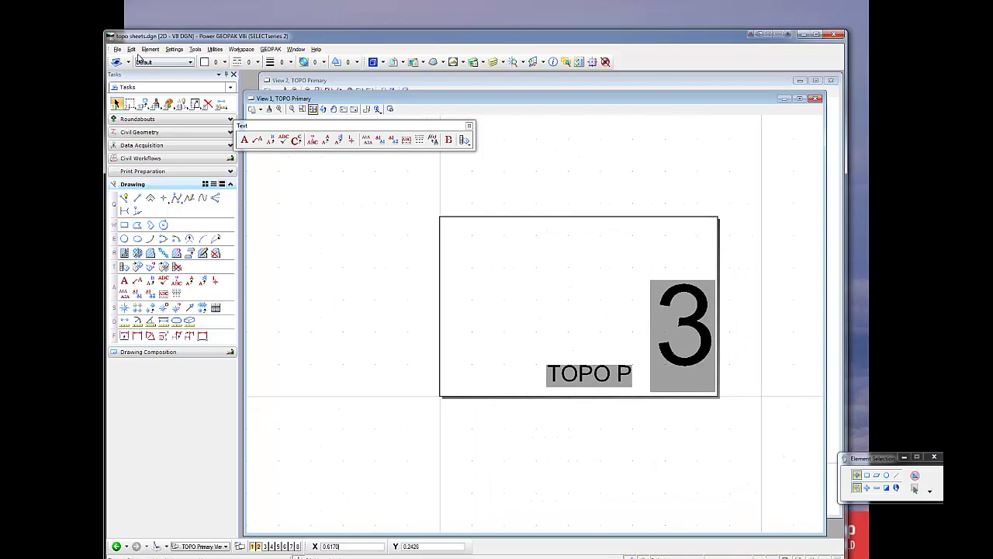
- Open Project Explorer's Link Sets and set the link set source to Active File
left_click(117, 49)
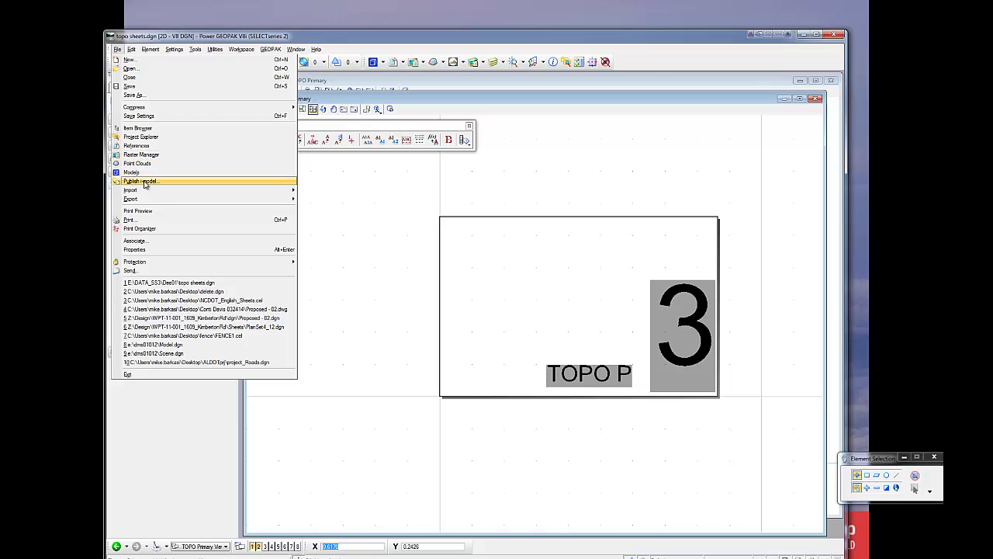
left_click(287, 238)
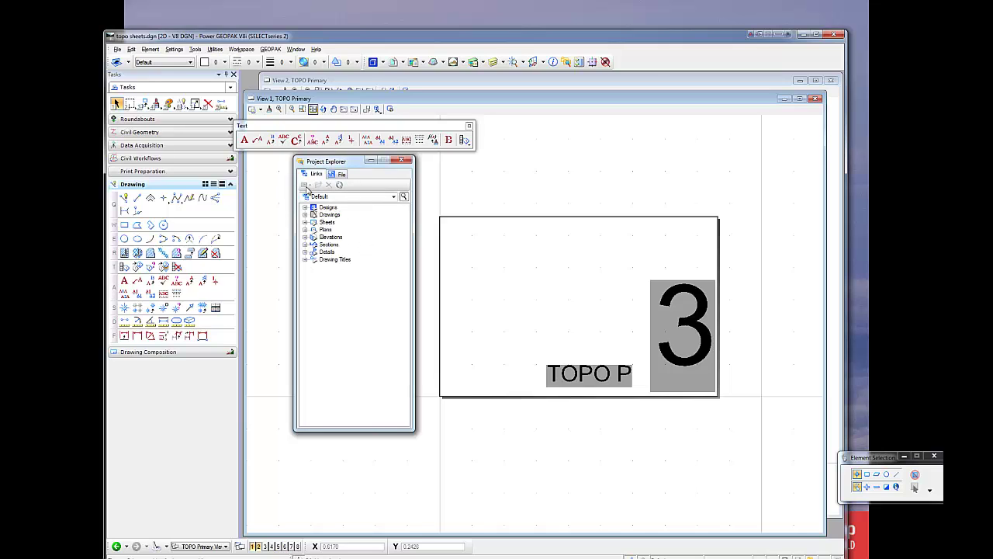
left_click(403, 196)
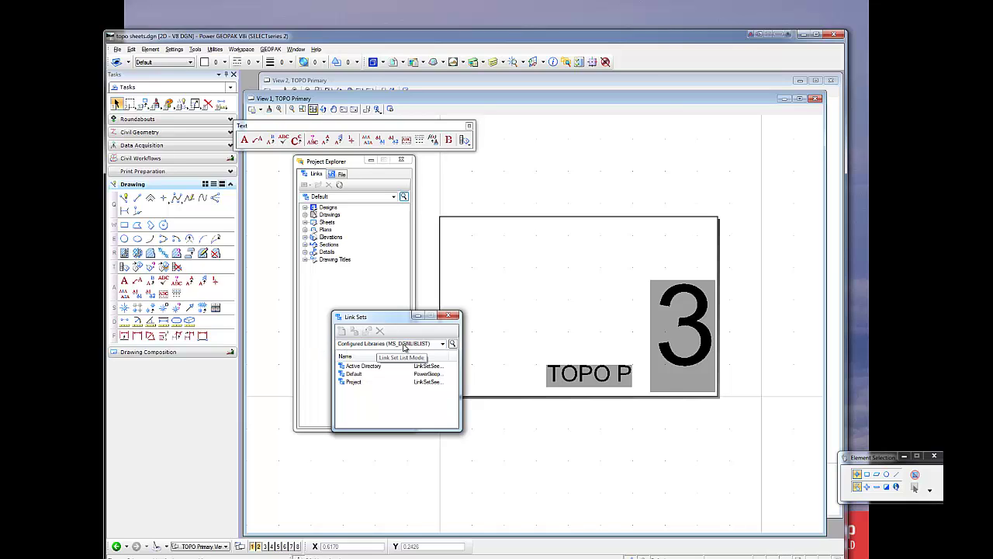
mouse_move(391, 322)
left_mouse_down()
mouse_move(370, 296)
mouse_move(381, 316)
left_mouse_up()
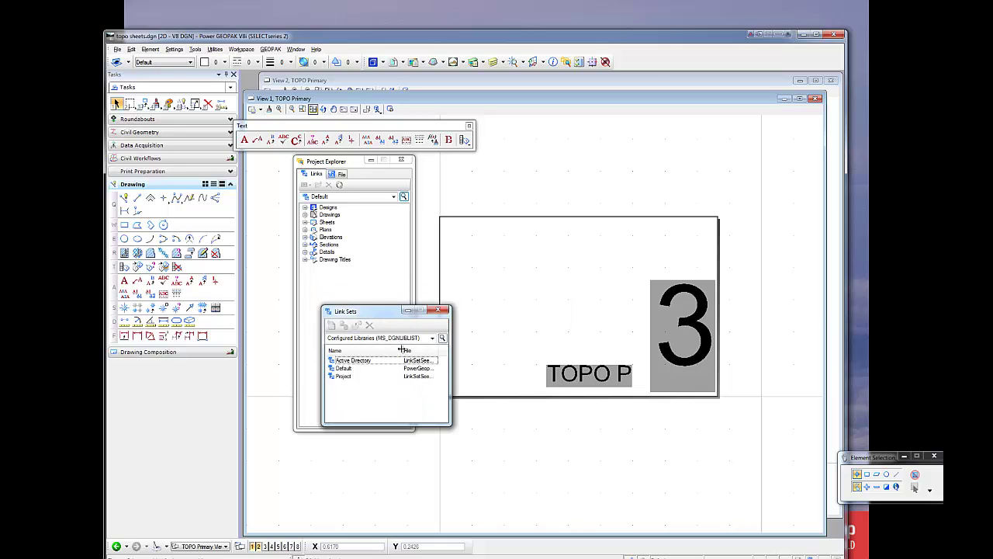
left_click(442, 339)
left_click(432, 339)
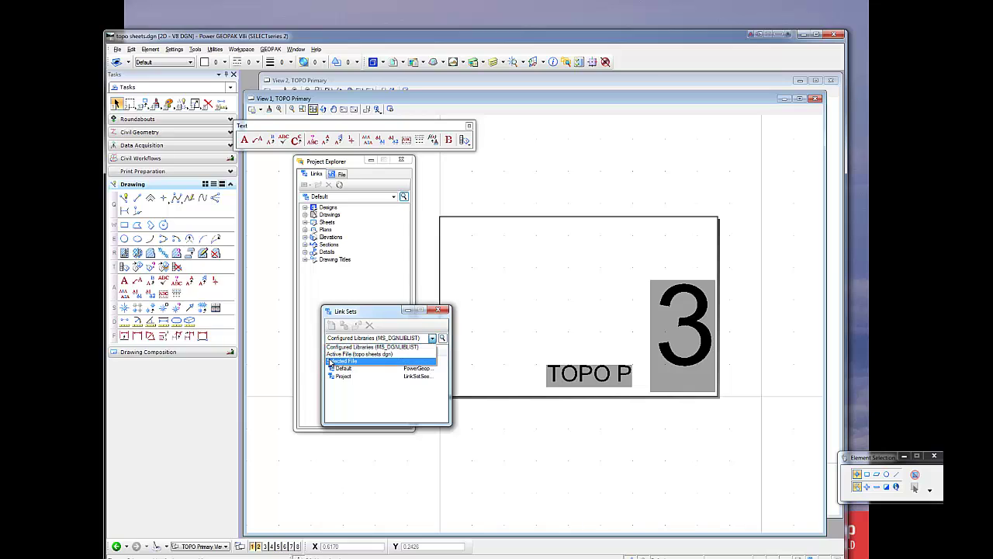
left_click(349, 357)
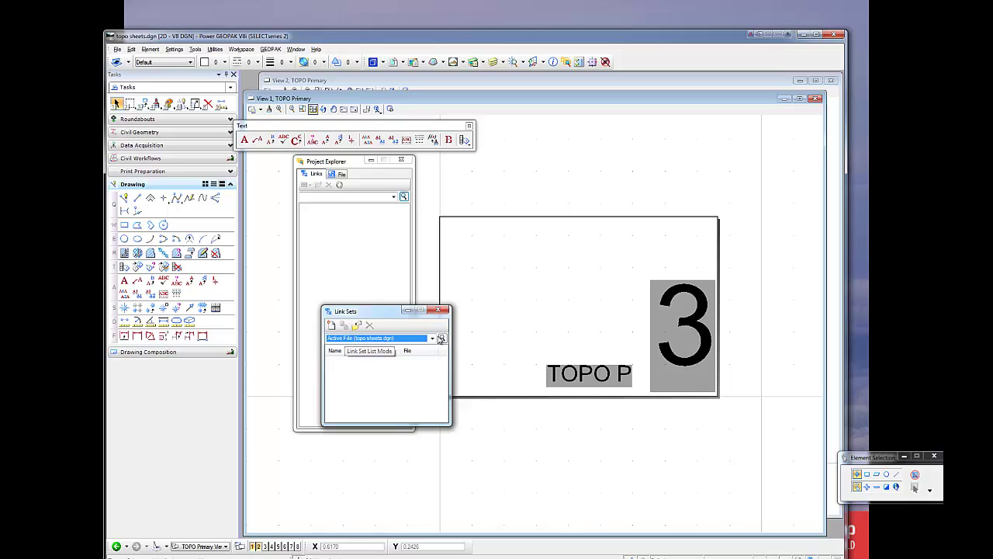
left_click(432, 339)
left_click(373, 353)
- Create the For Prj Sheets link set, select it, and close Link Sets
left_click(332, 327)
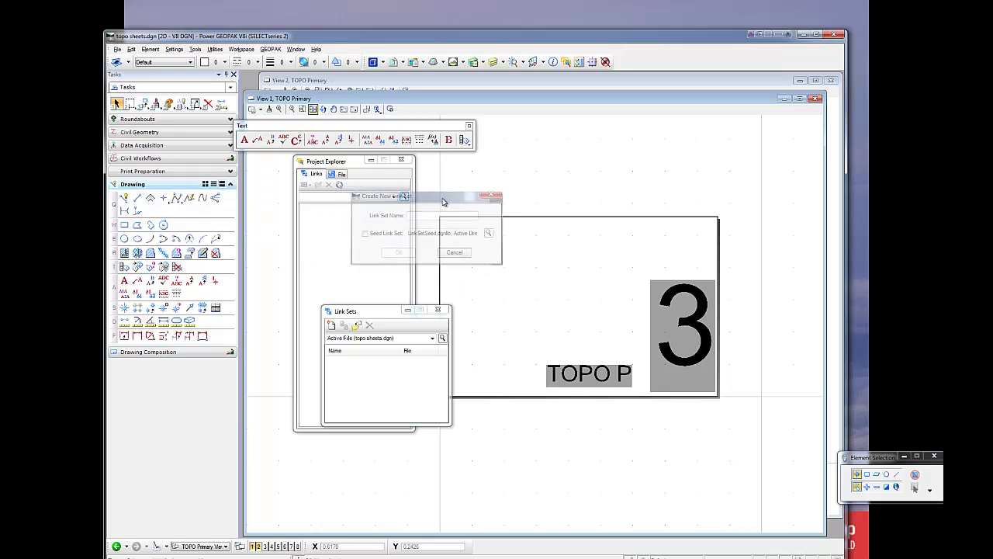
type("For Prj Sheets")
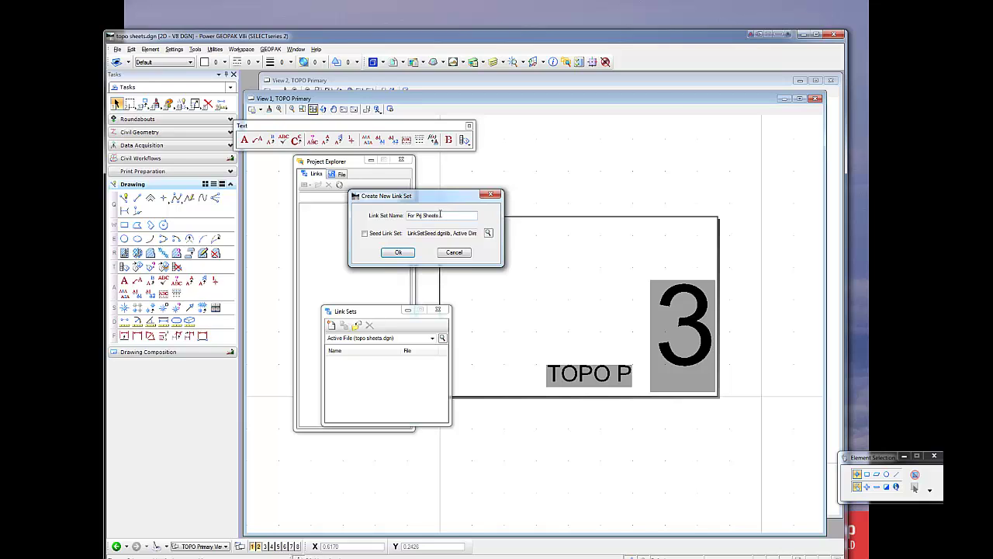
left_click(395, 252)
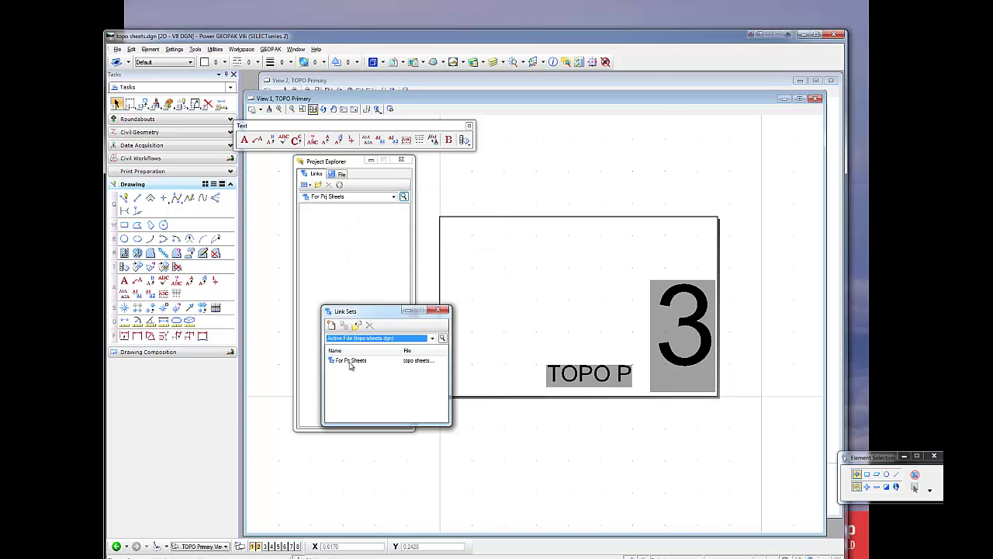
left_click(351, 363)
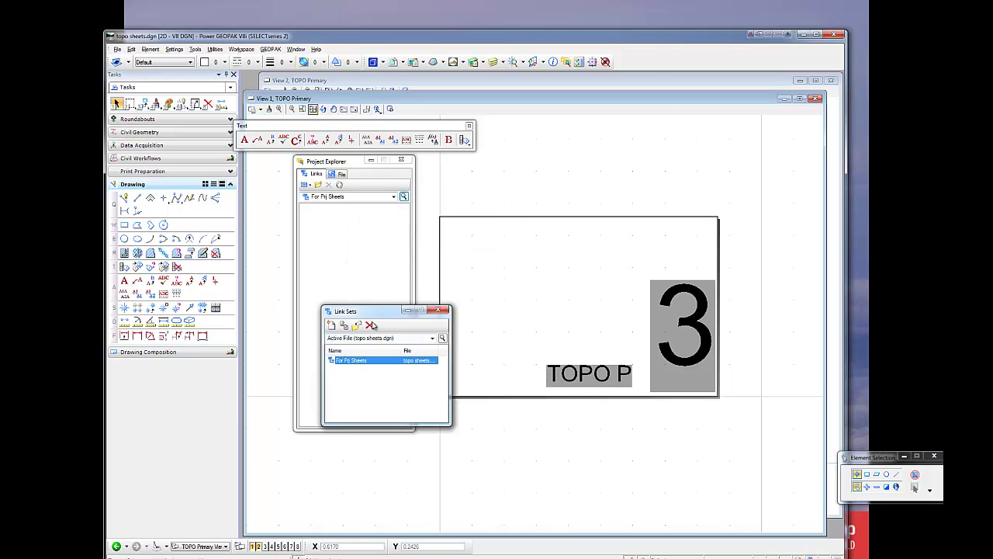
left_click_drag(364, 310, 473, 160)
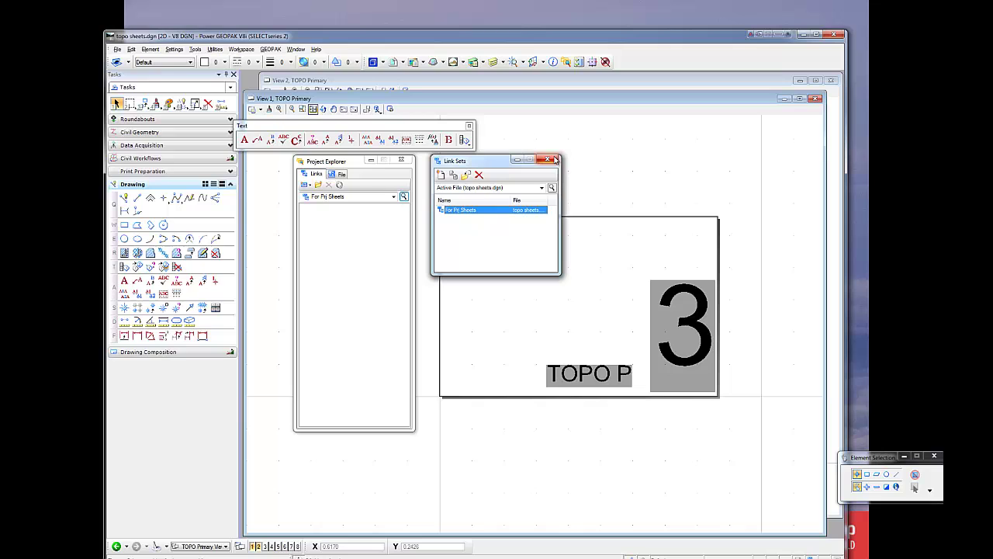
left_click(551, 160)
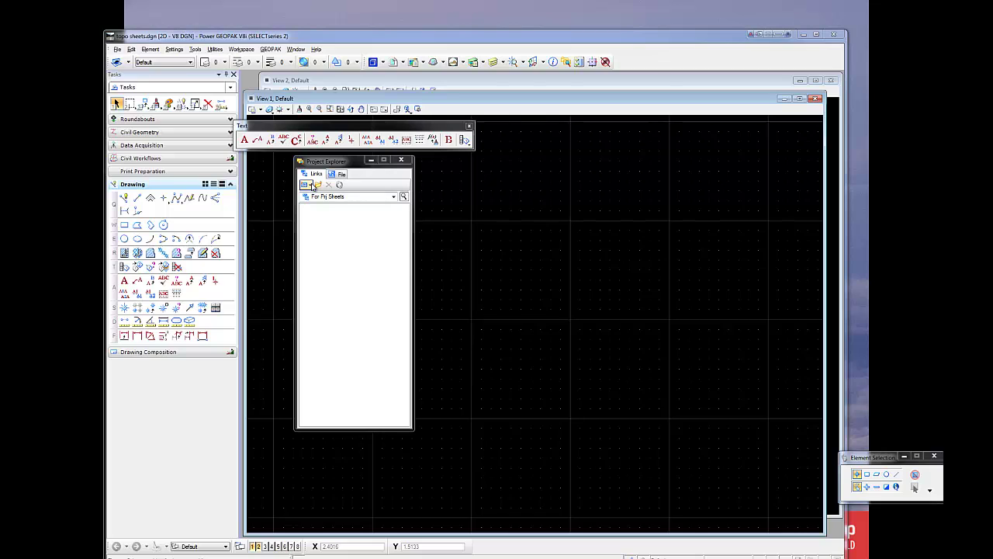
- Add a folder link to DATA_SS3 on the Projects (E:) drive
left_click(312, 188)
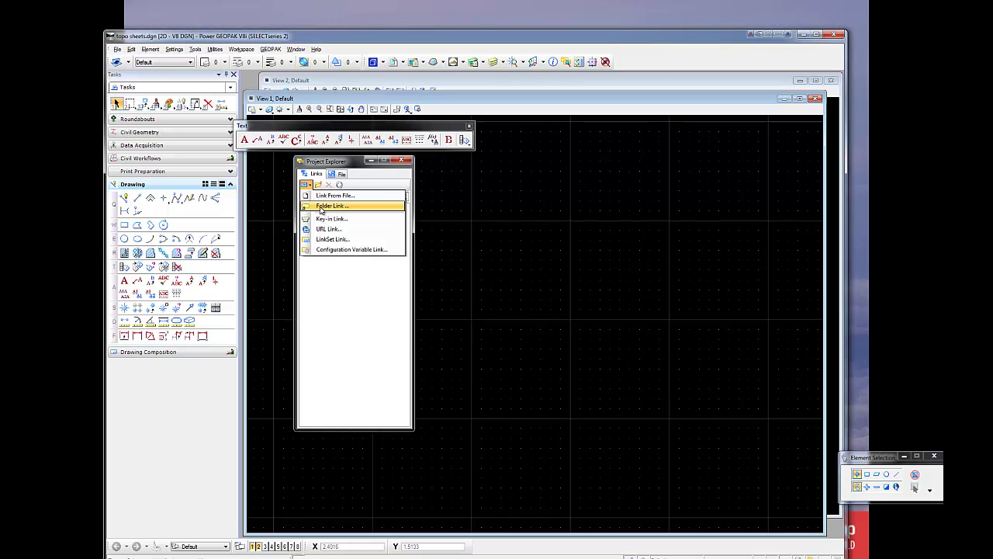
left_click(325, 206)
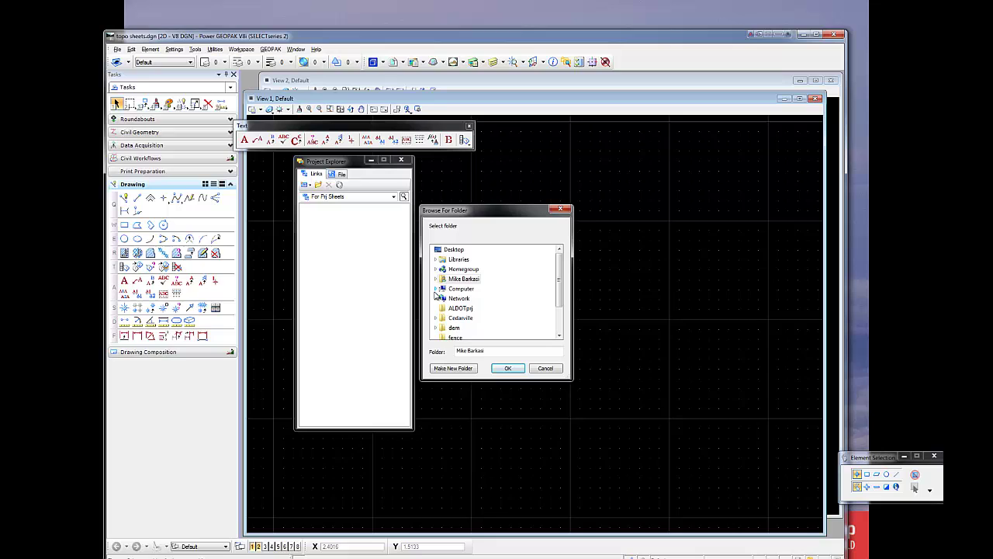
left_click(436, 288)
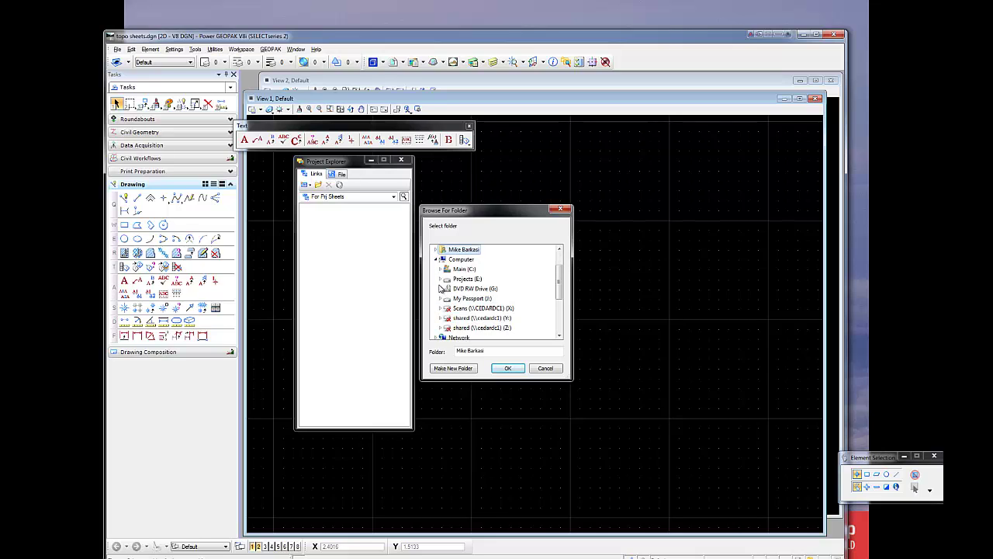
left_click(440, 280)
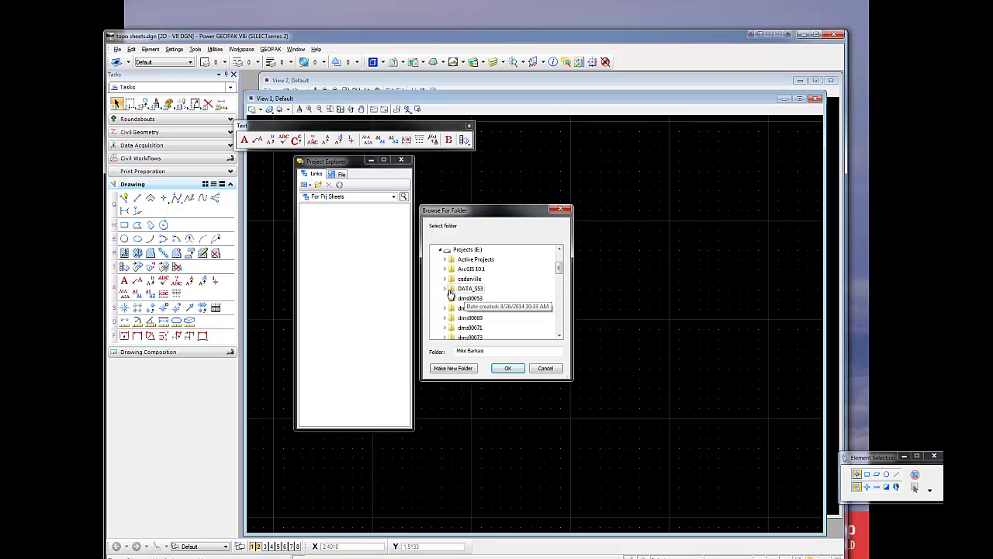
left_click(460, 288)
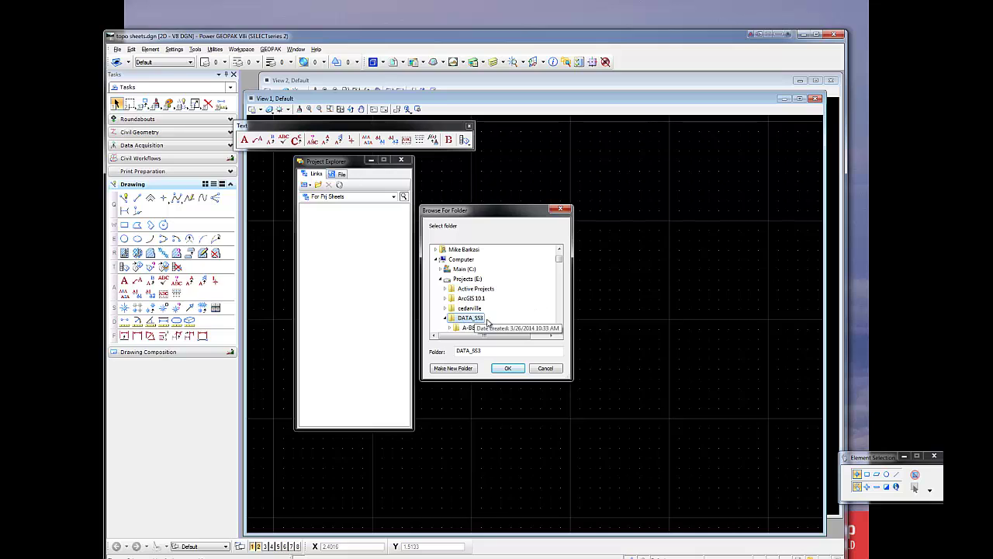
left_click(508, 368)
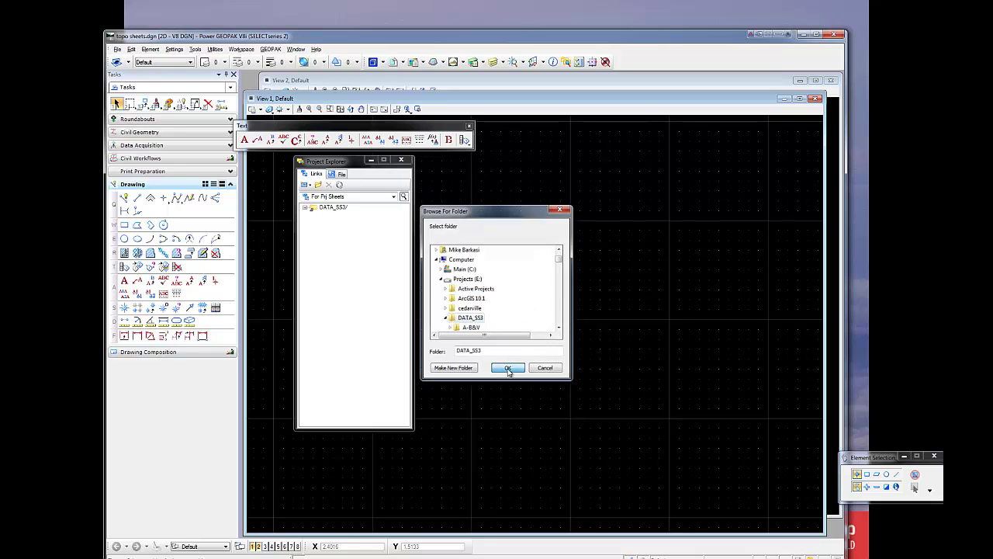
- Copy the four sheet models of topo sheets.dgn from the Des01 folder
left_click(306, 208)
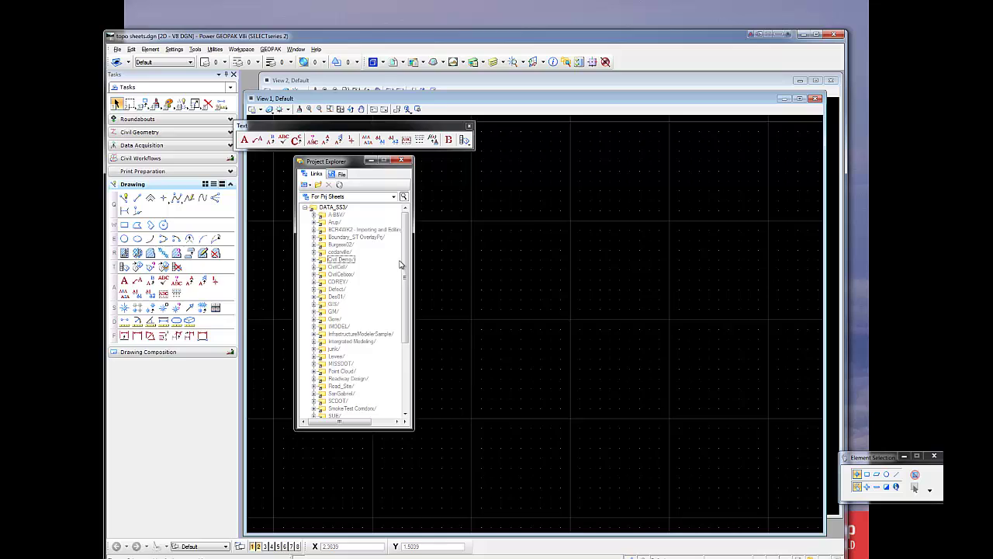
scroll(399, 295, "down", 2)
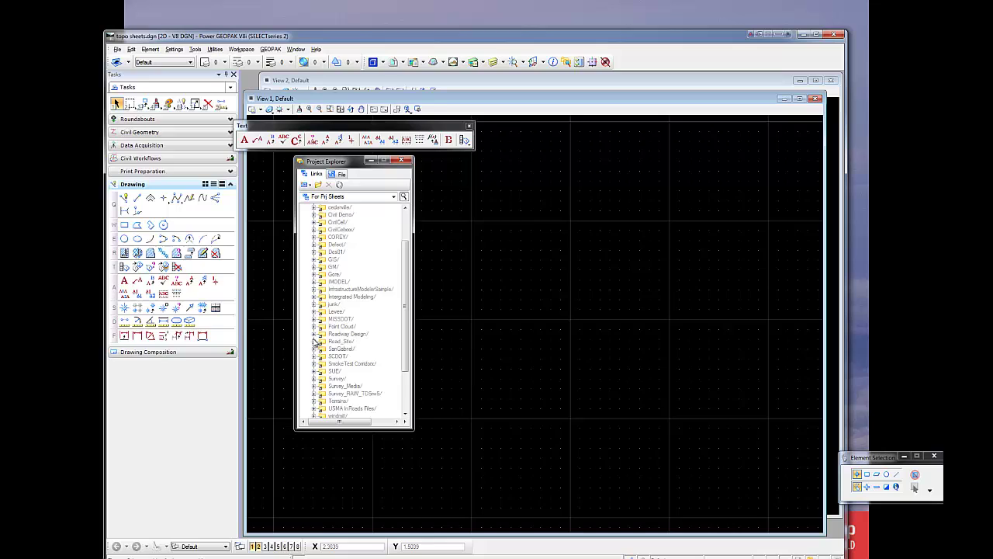
left_click(314, 252)
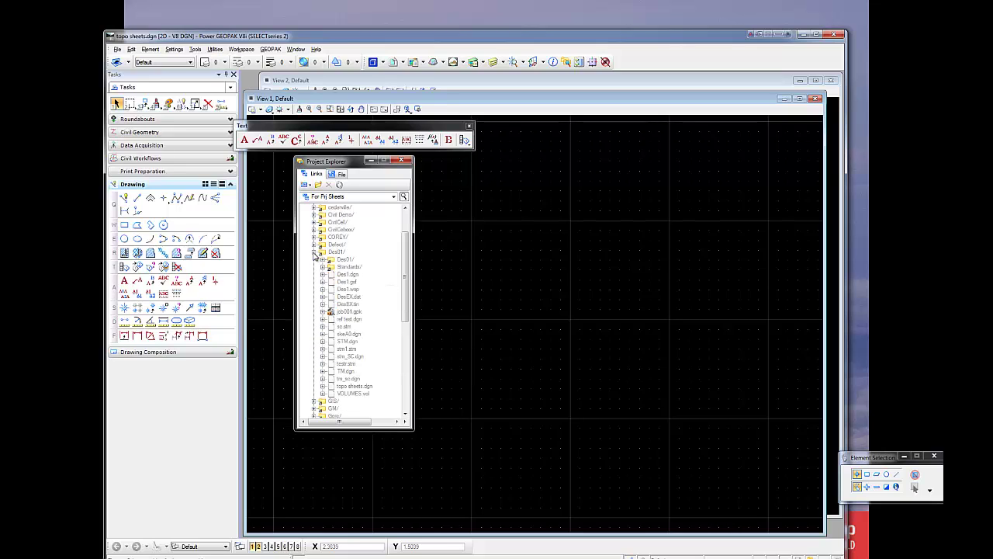
left_click(352, 387)
double_click(356, 388)
left_click(362, 378)
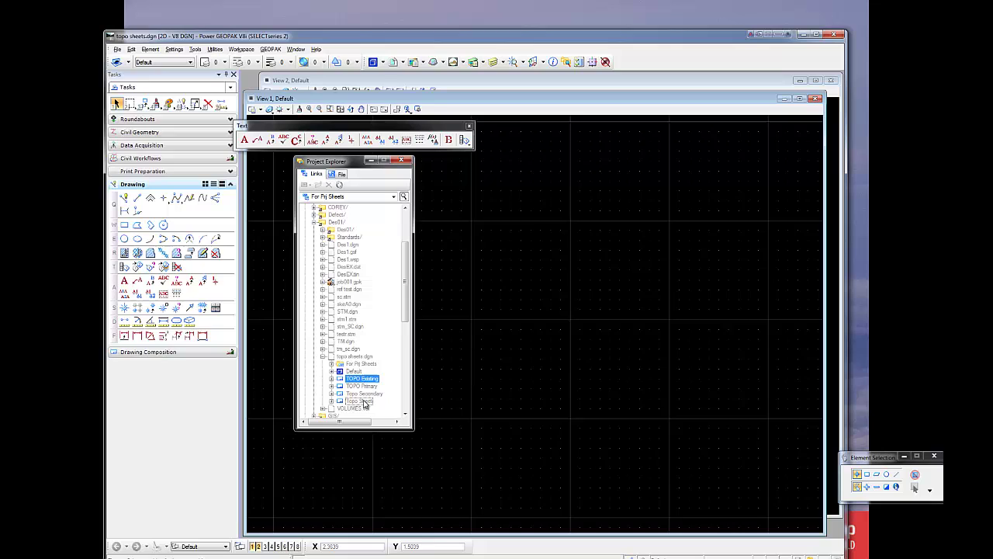
left_click(365, 402, "shift")
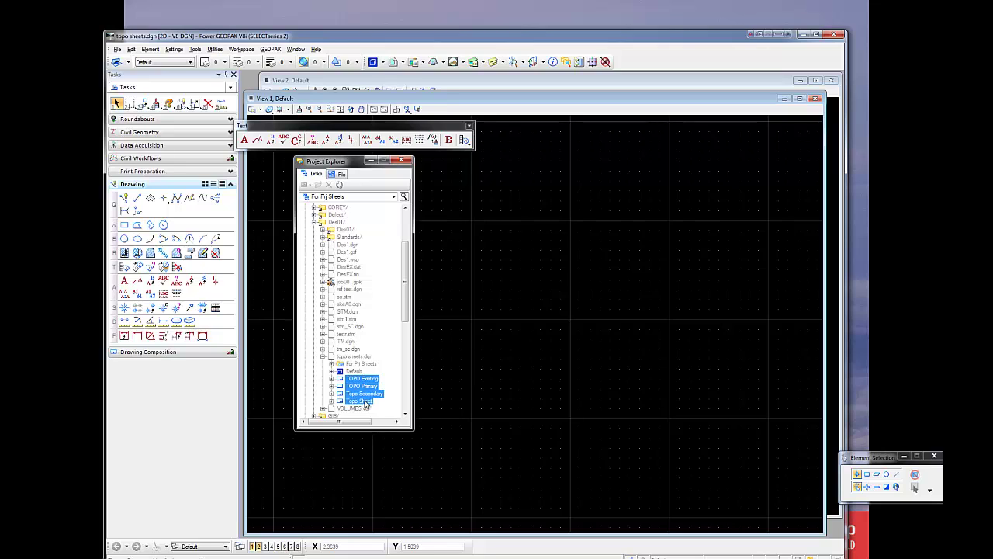
right_click(365, 403)
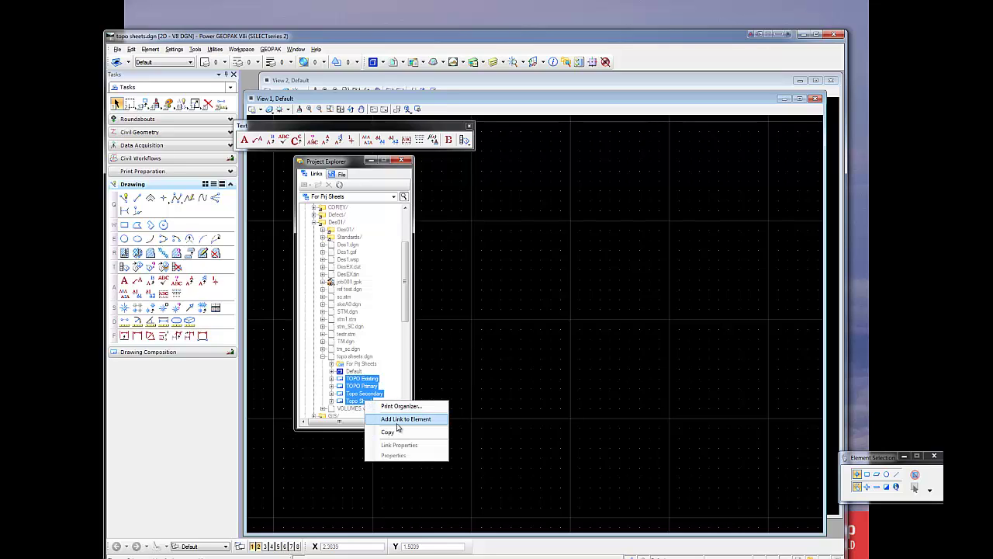
left_click(390, 432)
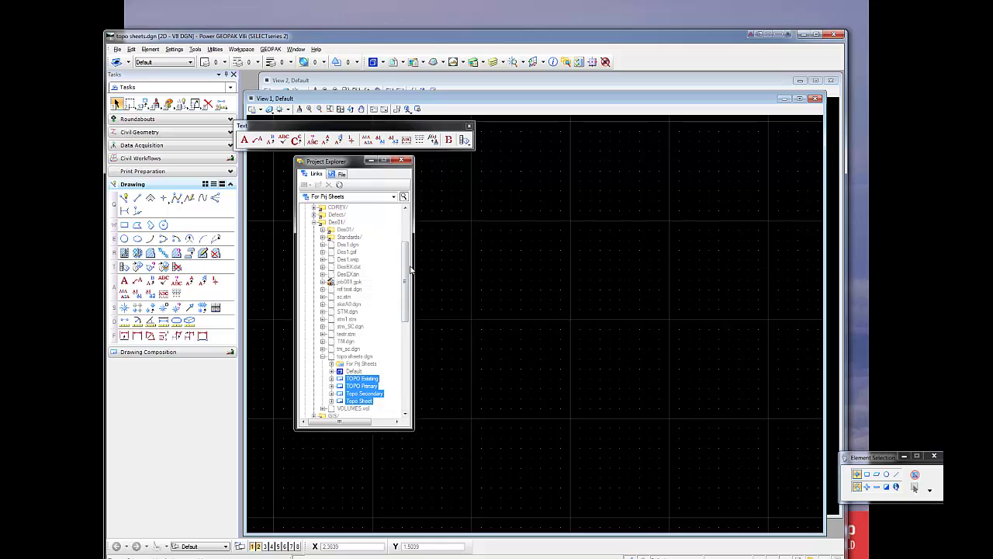
- Collapse the Des01 and DATA_SS3 folders in the links tree
scroll(410, 271, "up", 4)
left_click(315, 297)
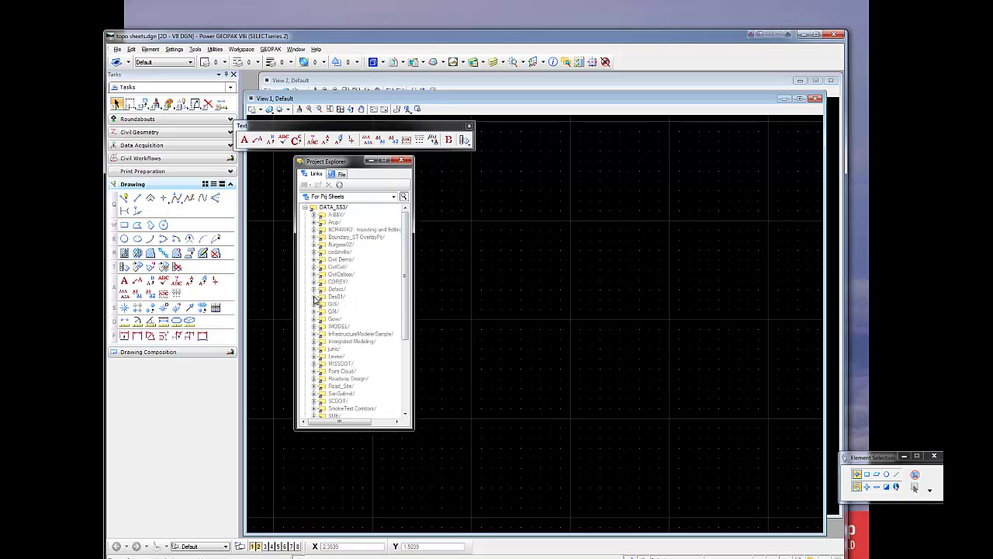
left_click(307, 208)
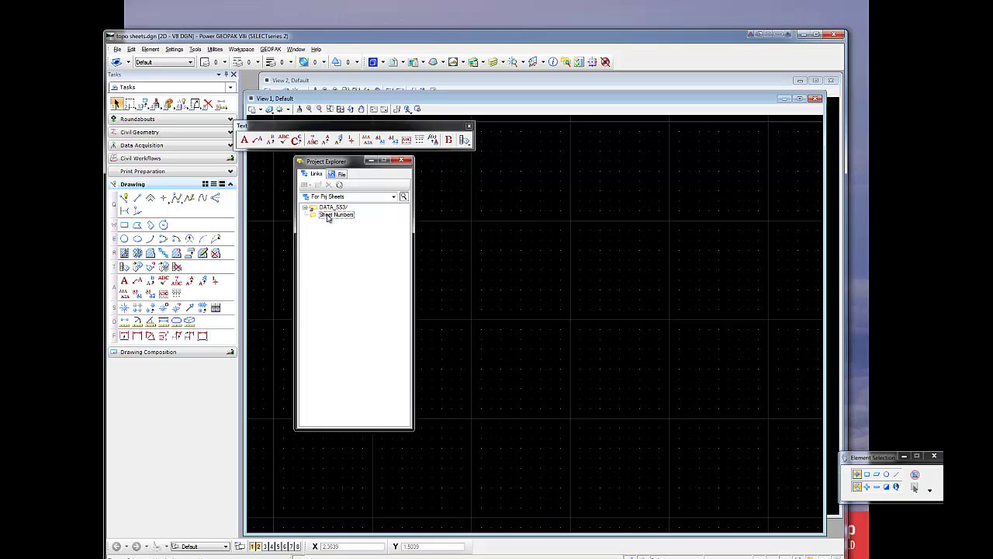
- Paste the four copied sheet models into Sheet Numbers and expand it
left_click(329, 215)
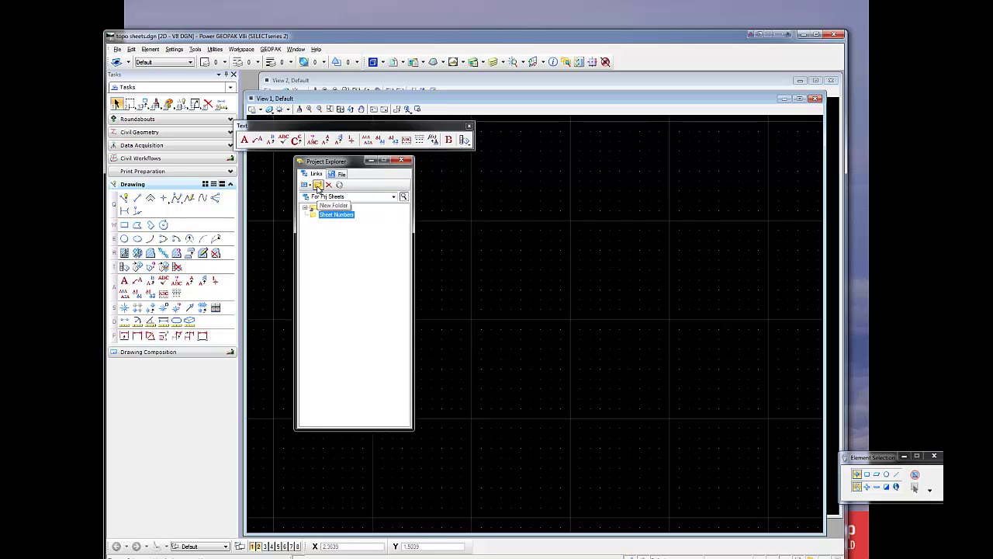
right_click(334, 215)
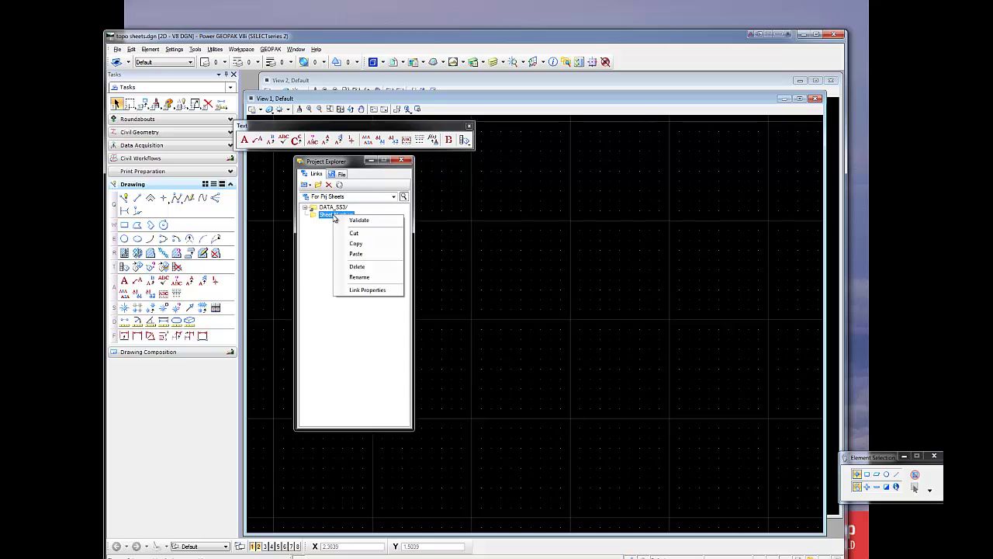
left_click(359, 255)
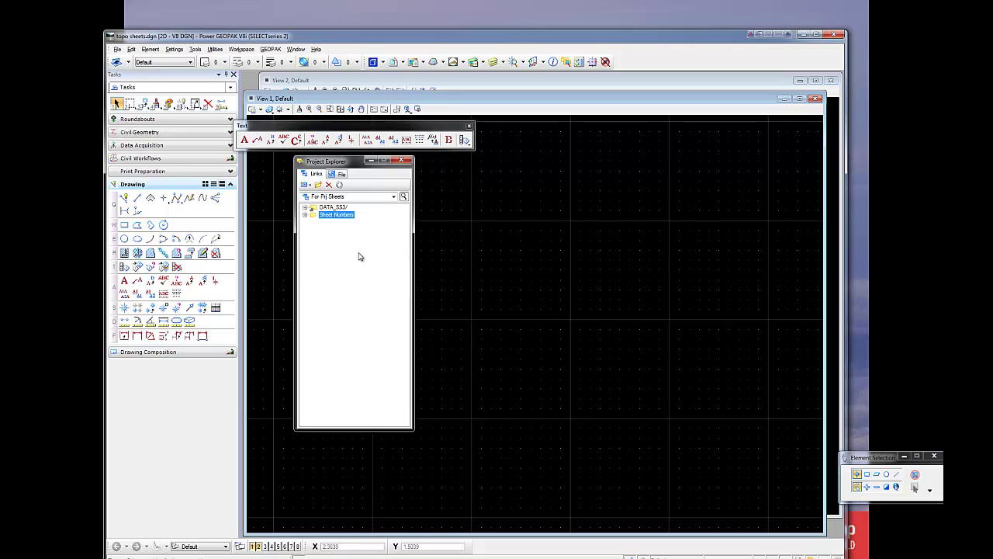
left_click(308, 215)
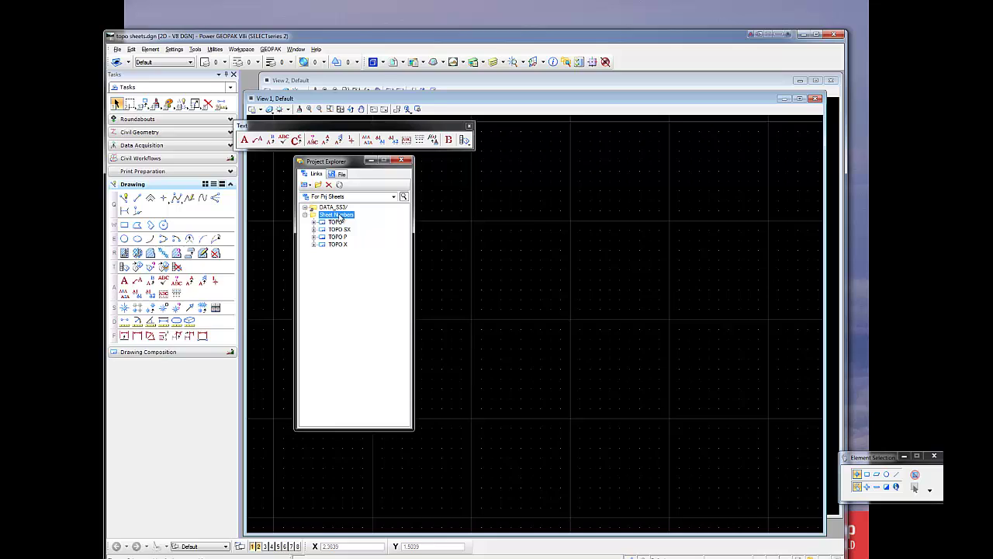
right_click(339, 215)
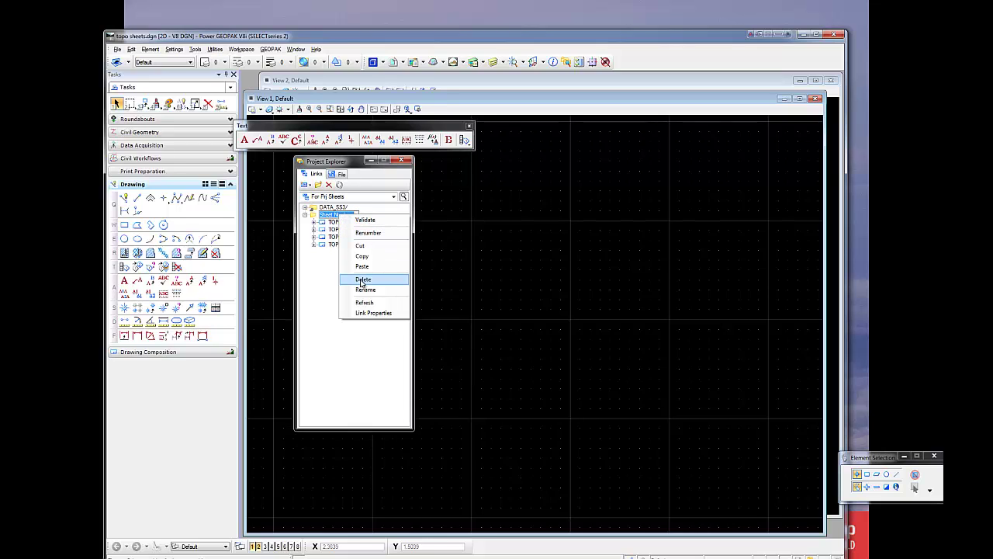
left_click(324, 287)
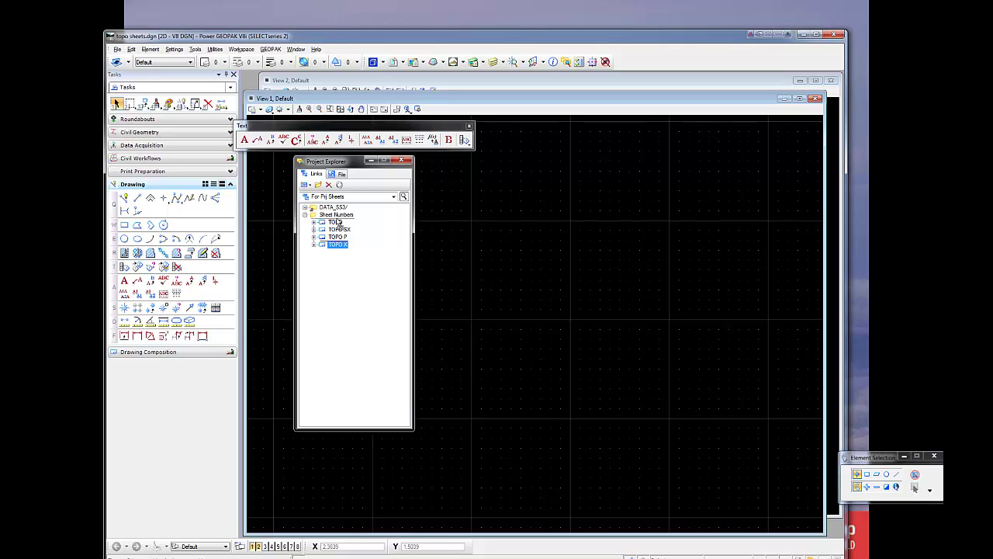
- Reorder the sheet links to TOPO X, TOPO, TOPO P, TOPO SX
left_click_drag(339, 224, 340, 225)
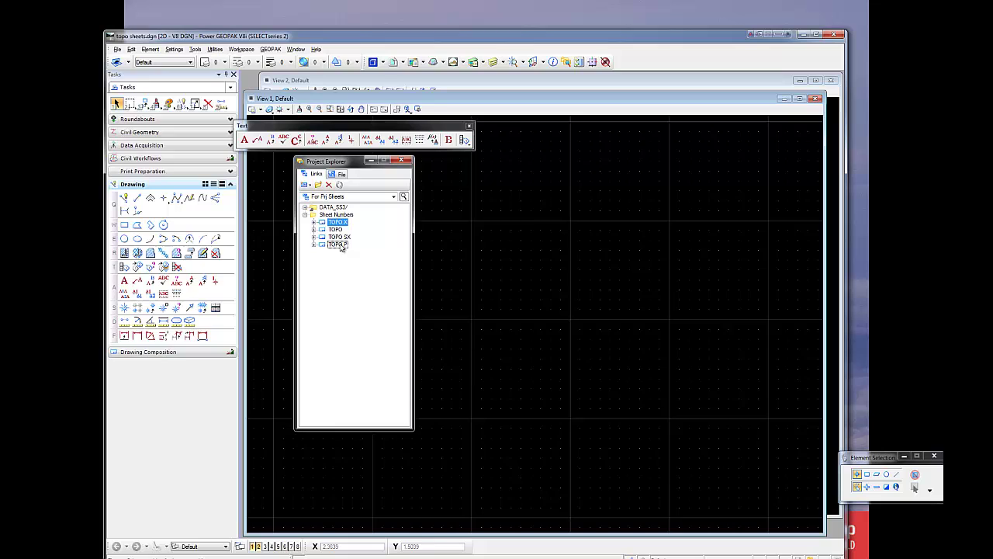
left_click(340, 245)
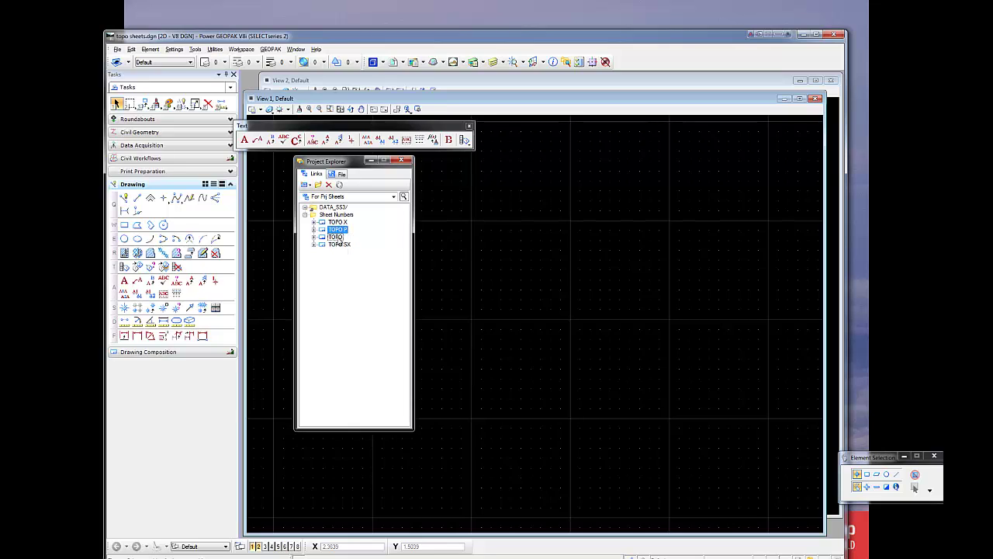
left_click_drag(339, 240, 339, 229)
left_click(337, 245)
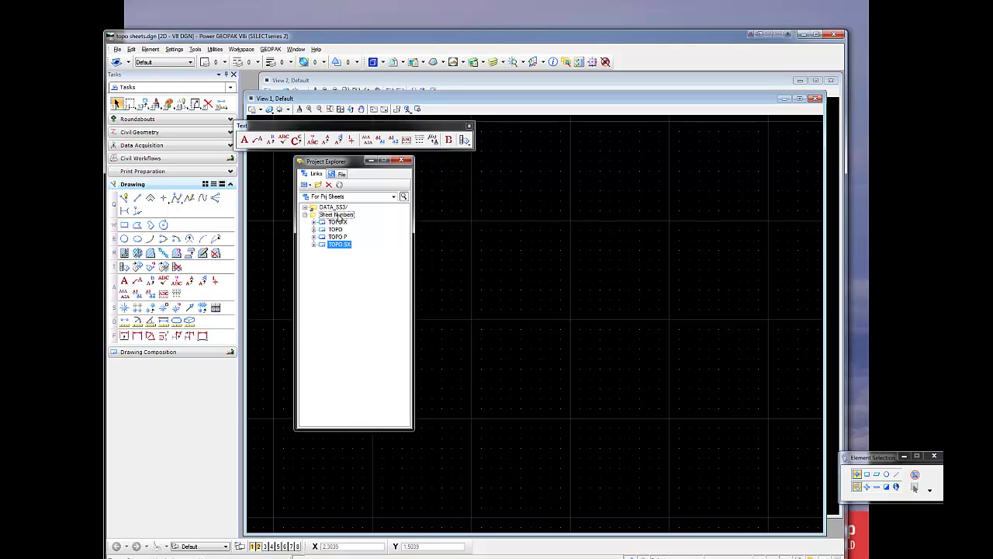
right_click(338, 215)
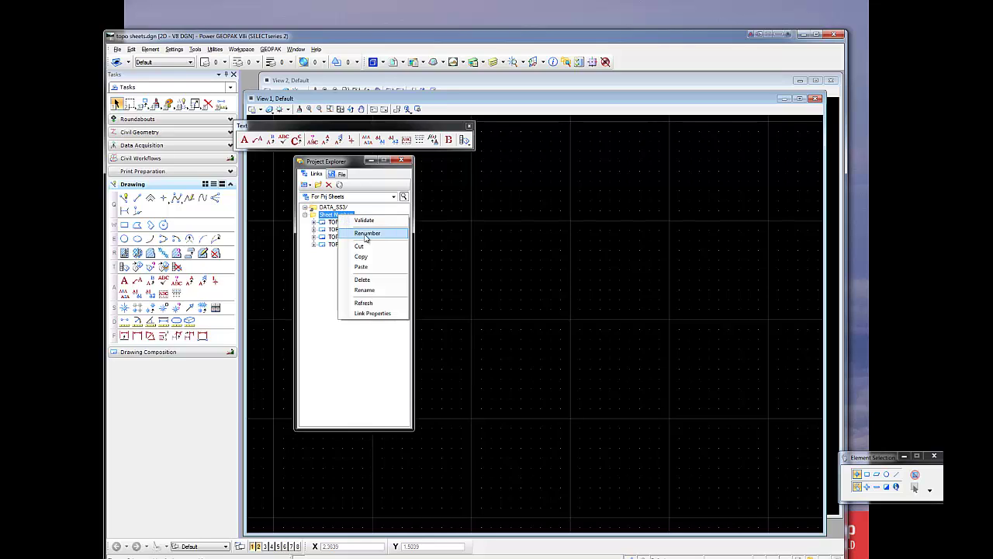
- Renumber Sheet Numbers starting at 10 with increment 1, then select TOPO X
left_click(365, 234)
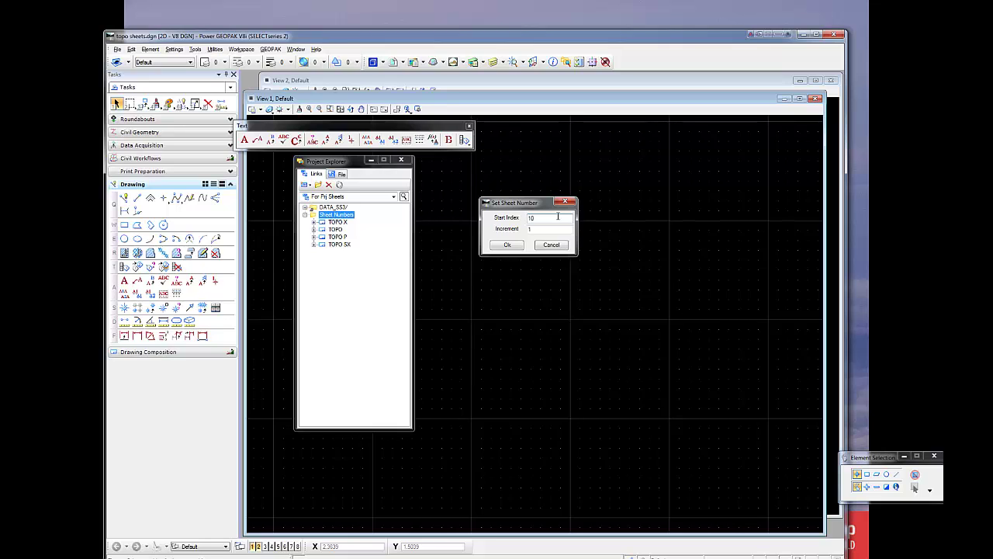
left_click(507, 245)
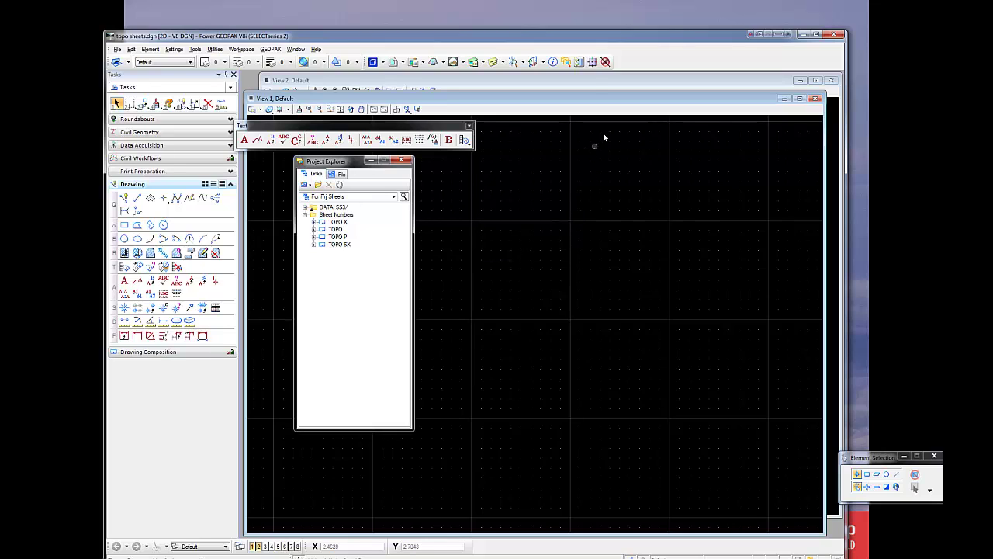
left_click(340, 223)
- Open the TOPO Existing sheet model and select its sheet number 10 text
left_click(384, 62)
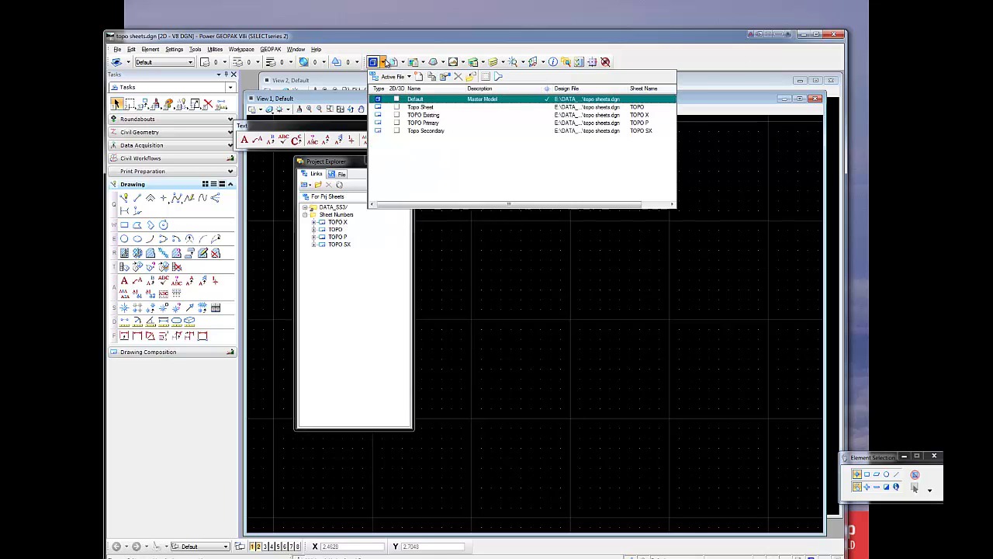
left_click(427, 116)
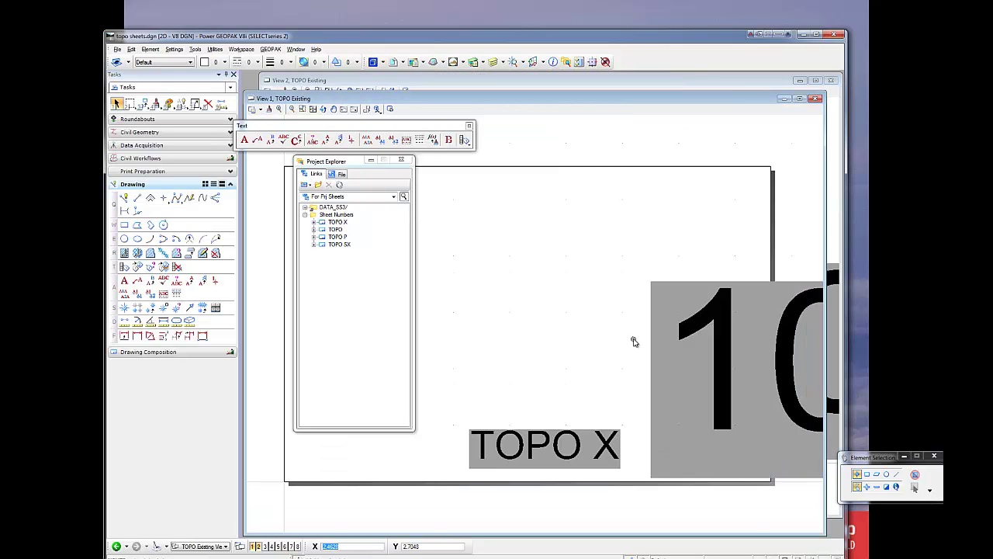
scroll(634, 341, "down", 2)
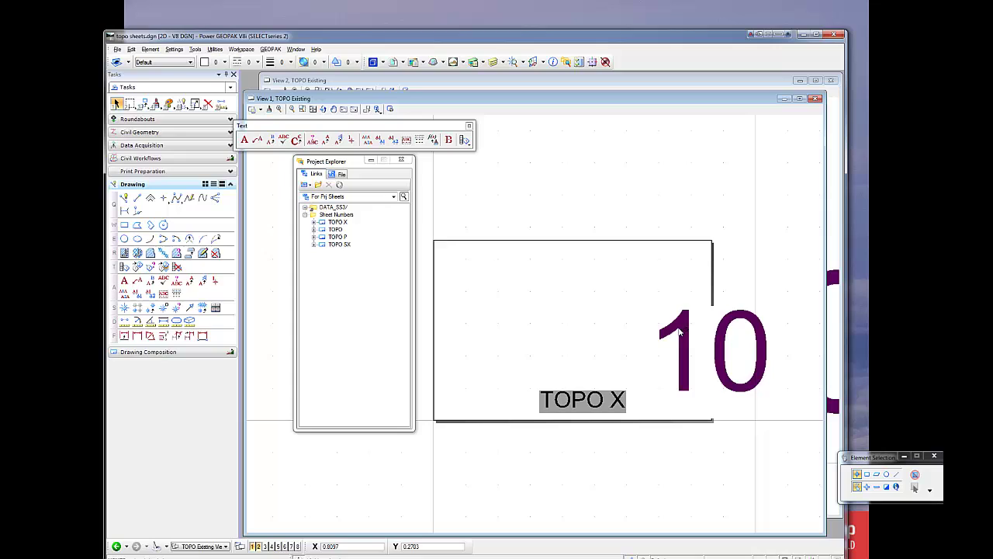
left_click(681, 357)
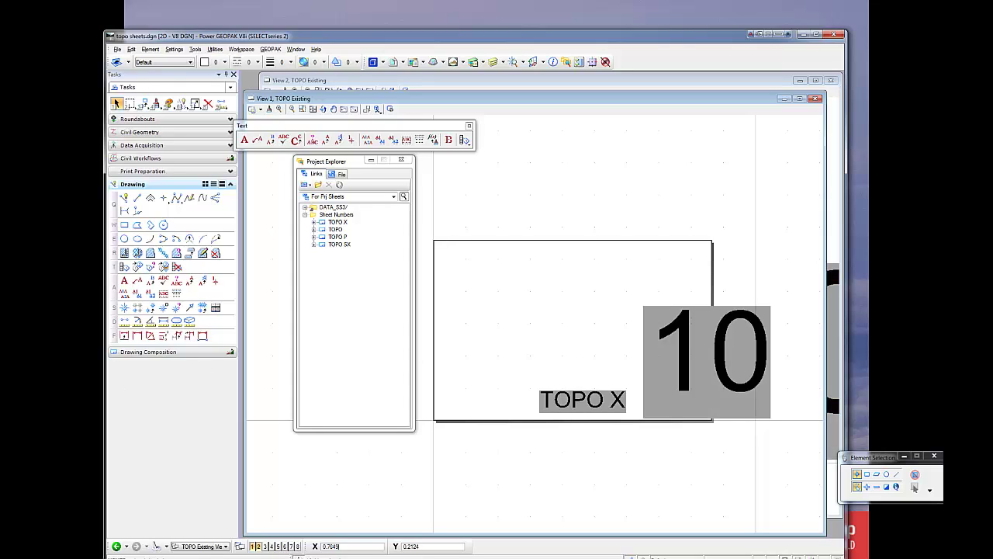